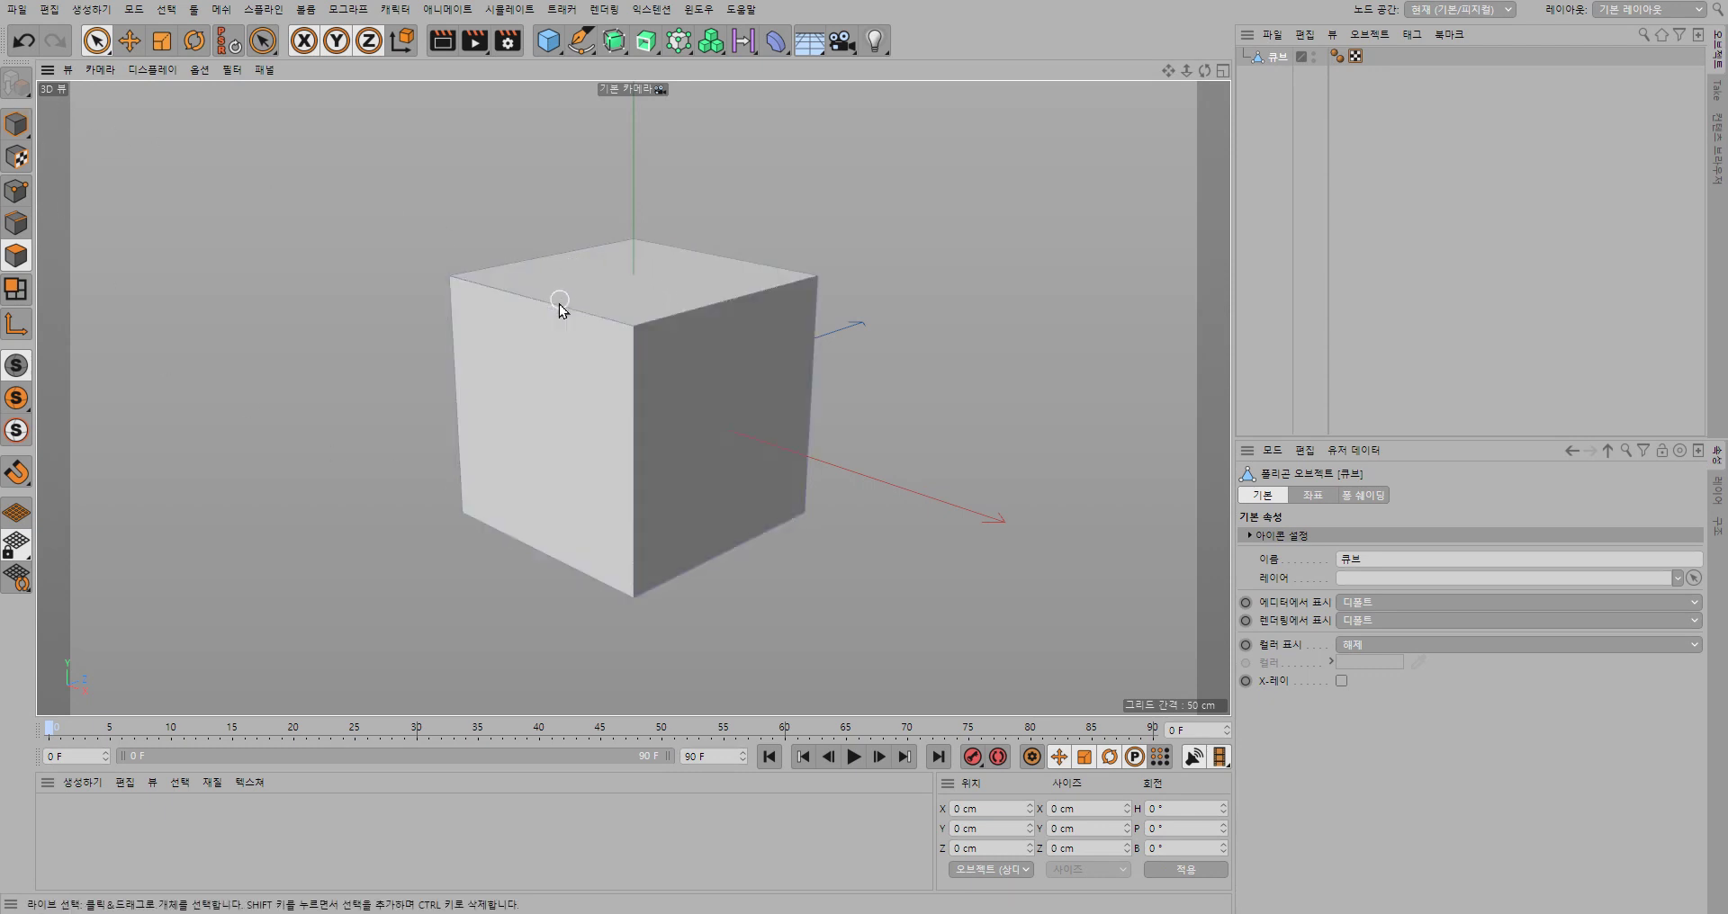
- Select only the right side face of the editable 200 cm cube in polygon mode
drag(551, 401, 660, 411)
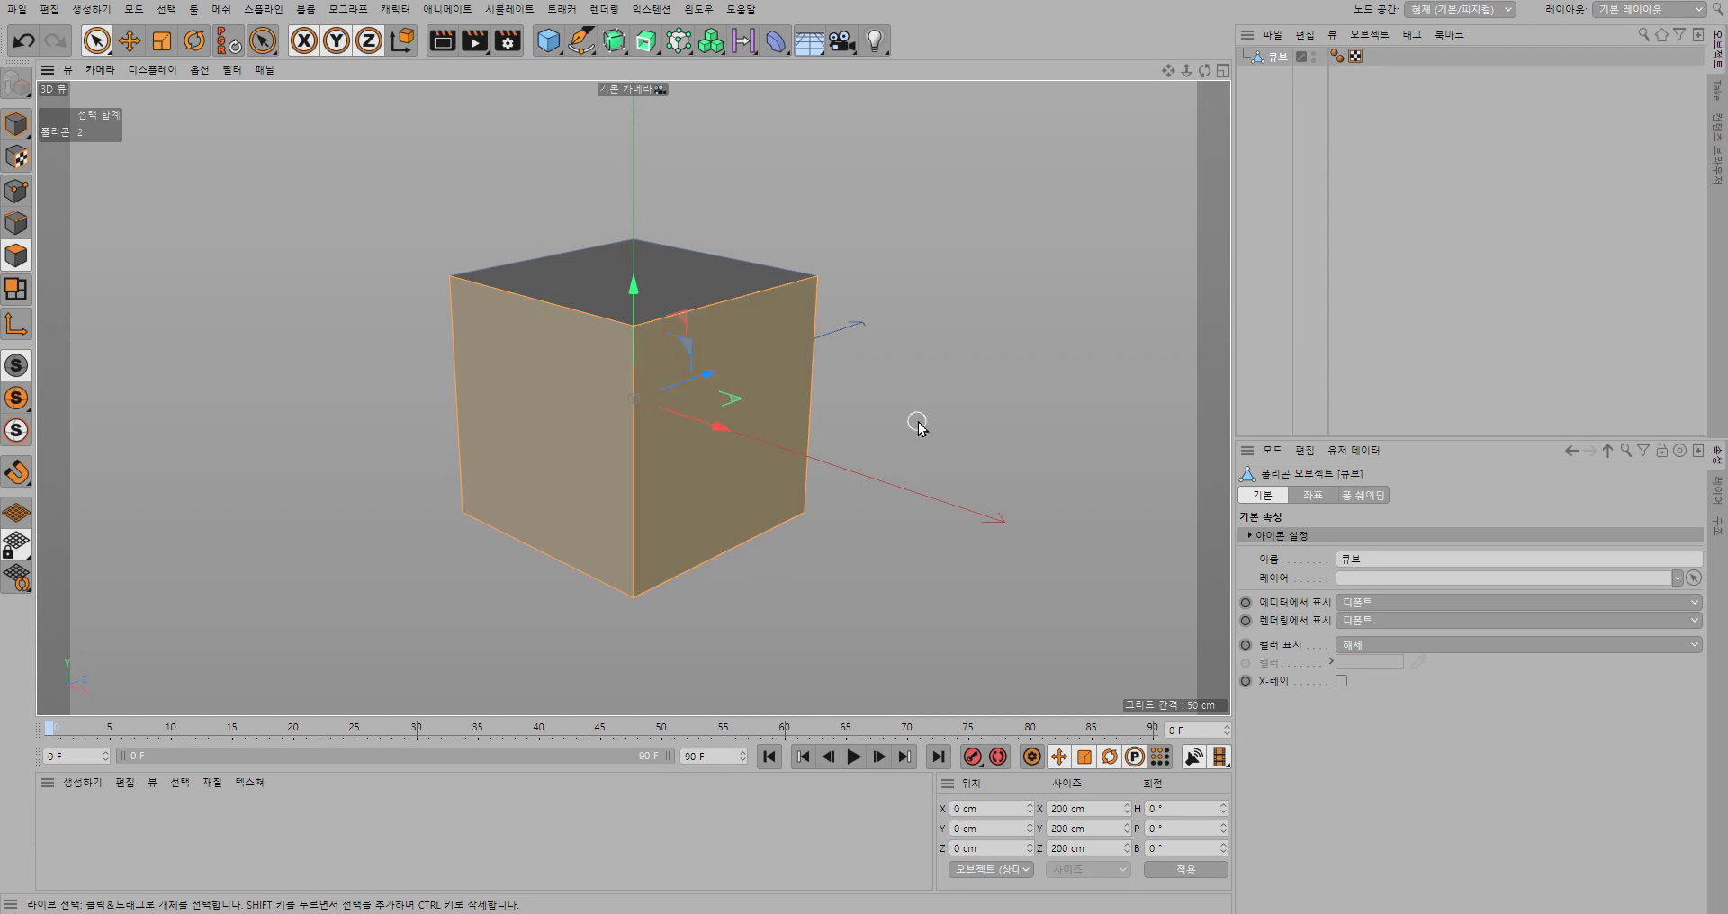
click(738, 479)
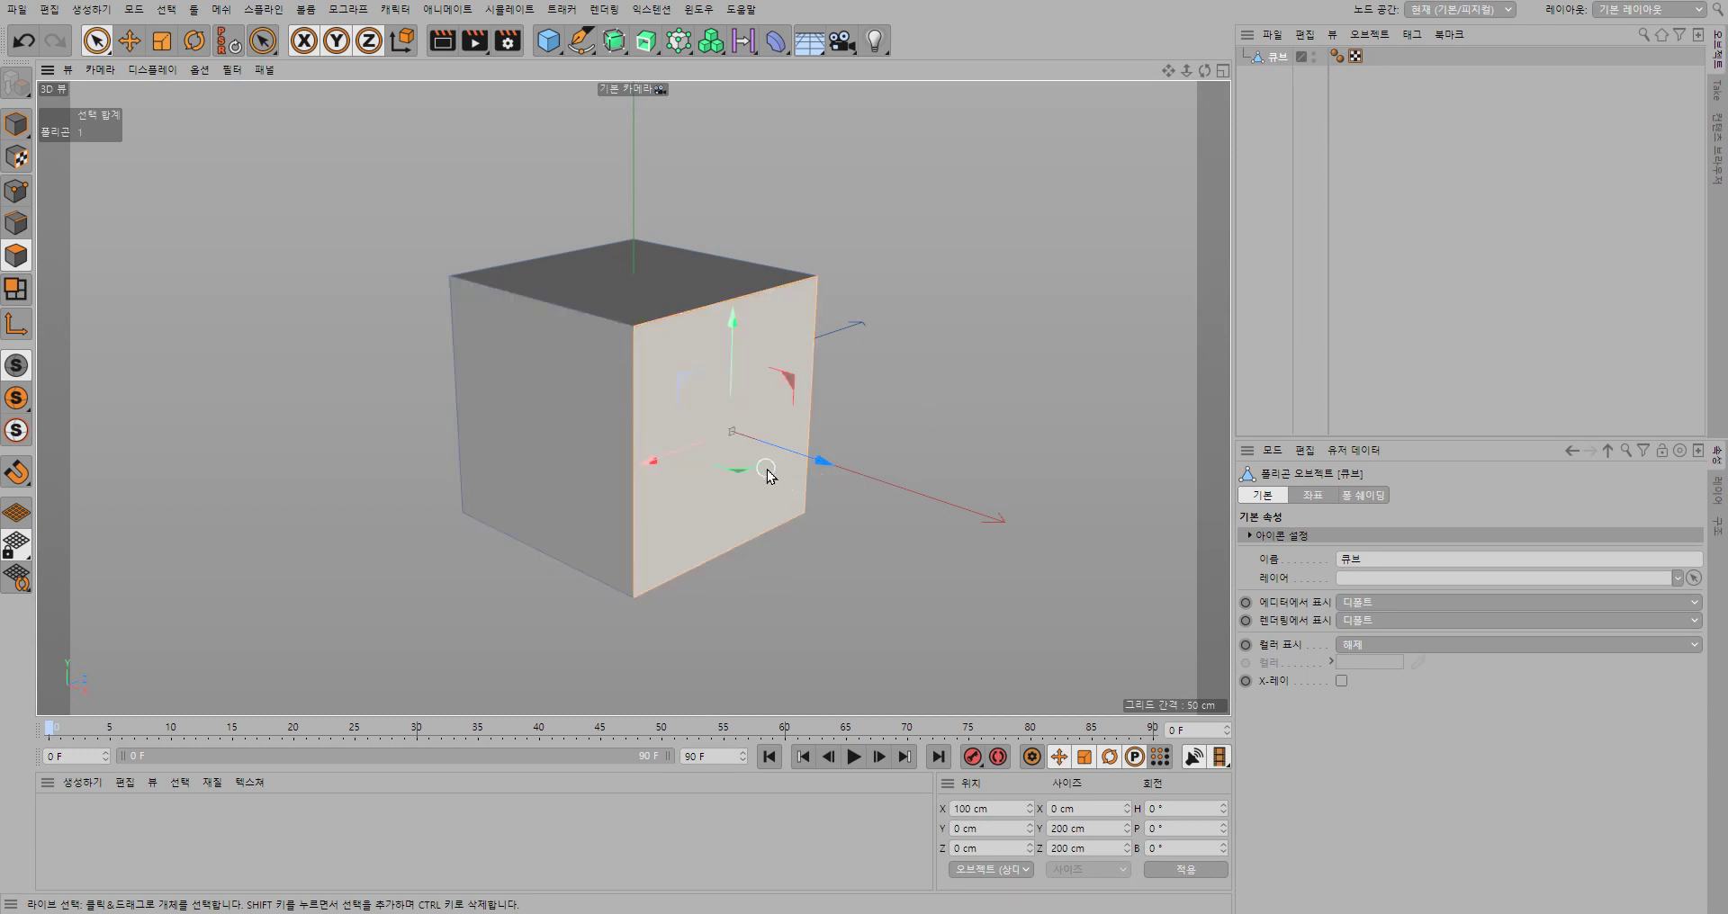
- Inset the cube's right face by 24.8 cm with Extrude Inner, leaving a 150.4 cm inner face
right_click(953, 271)
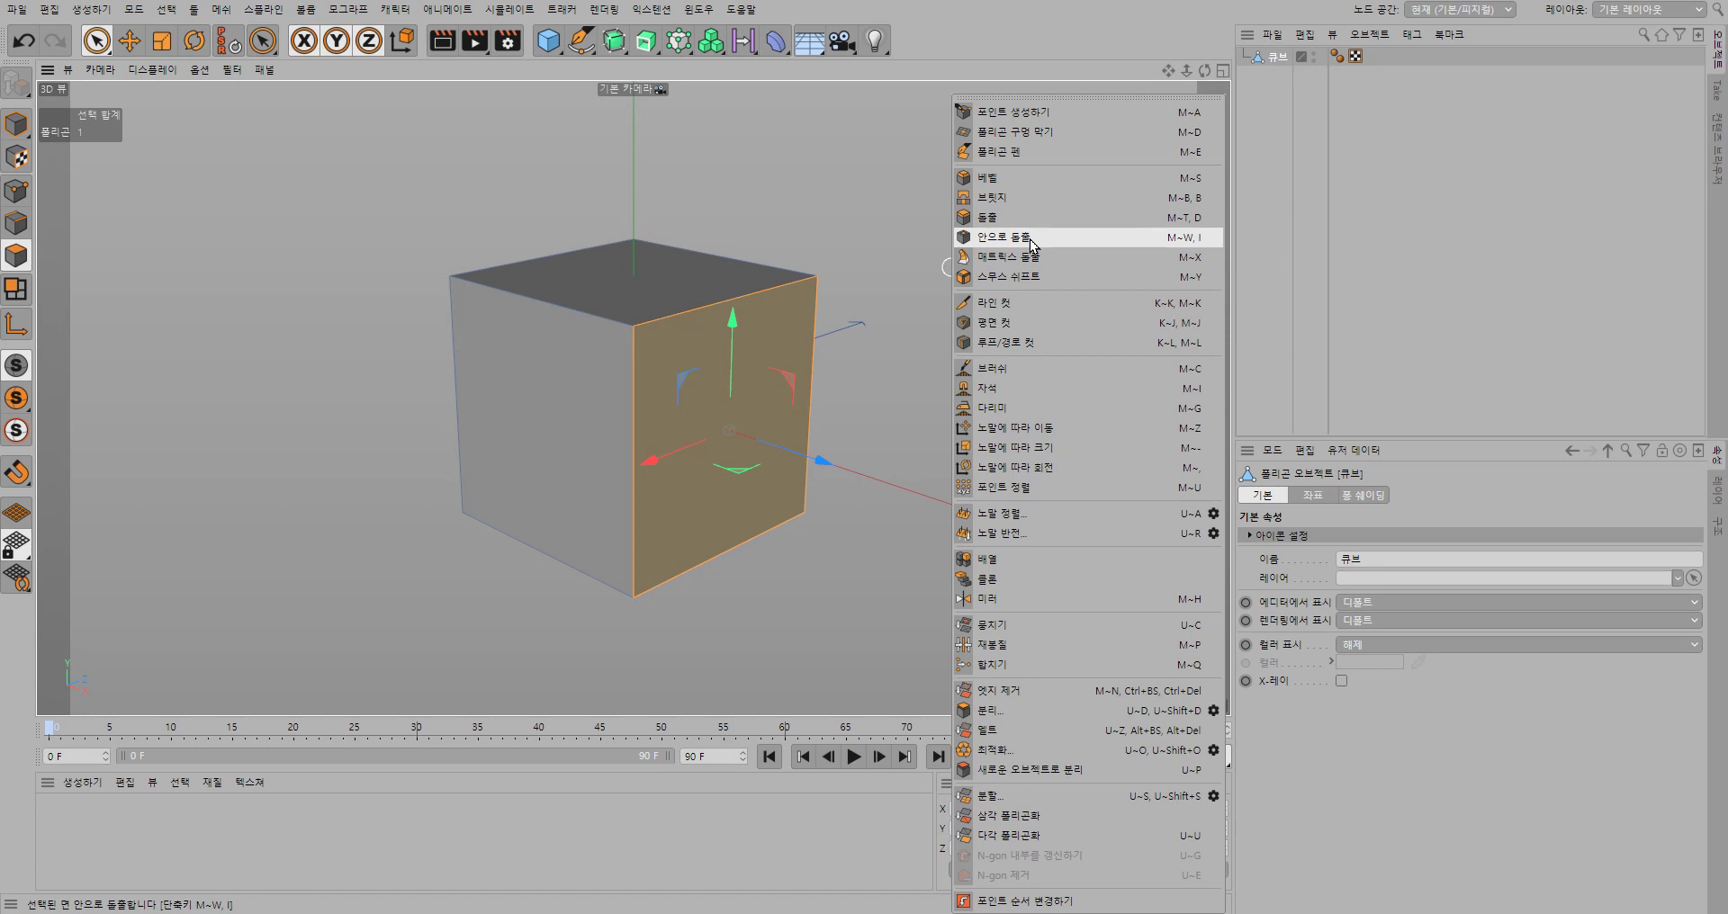
click(1031, 241)
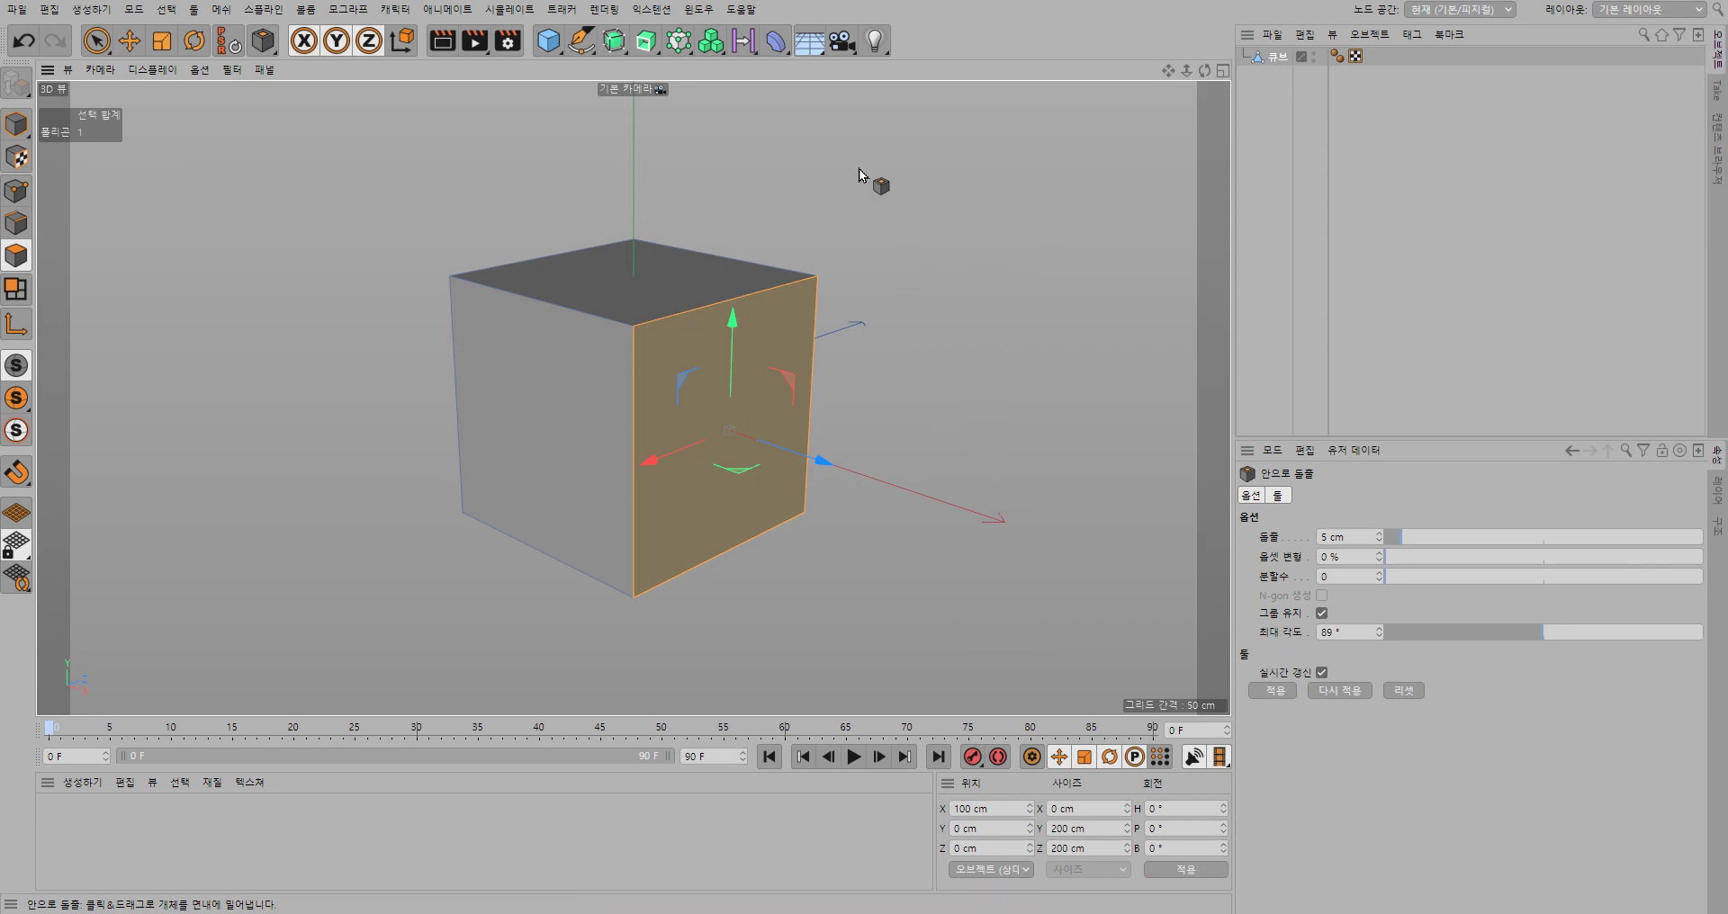
drag(859, 169, 953, 170)
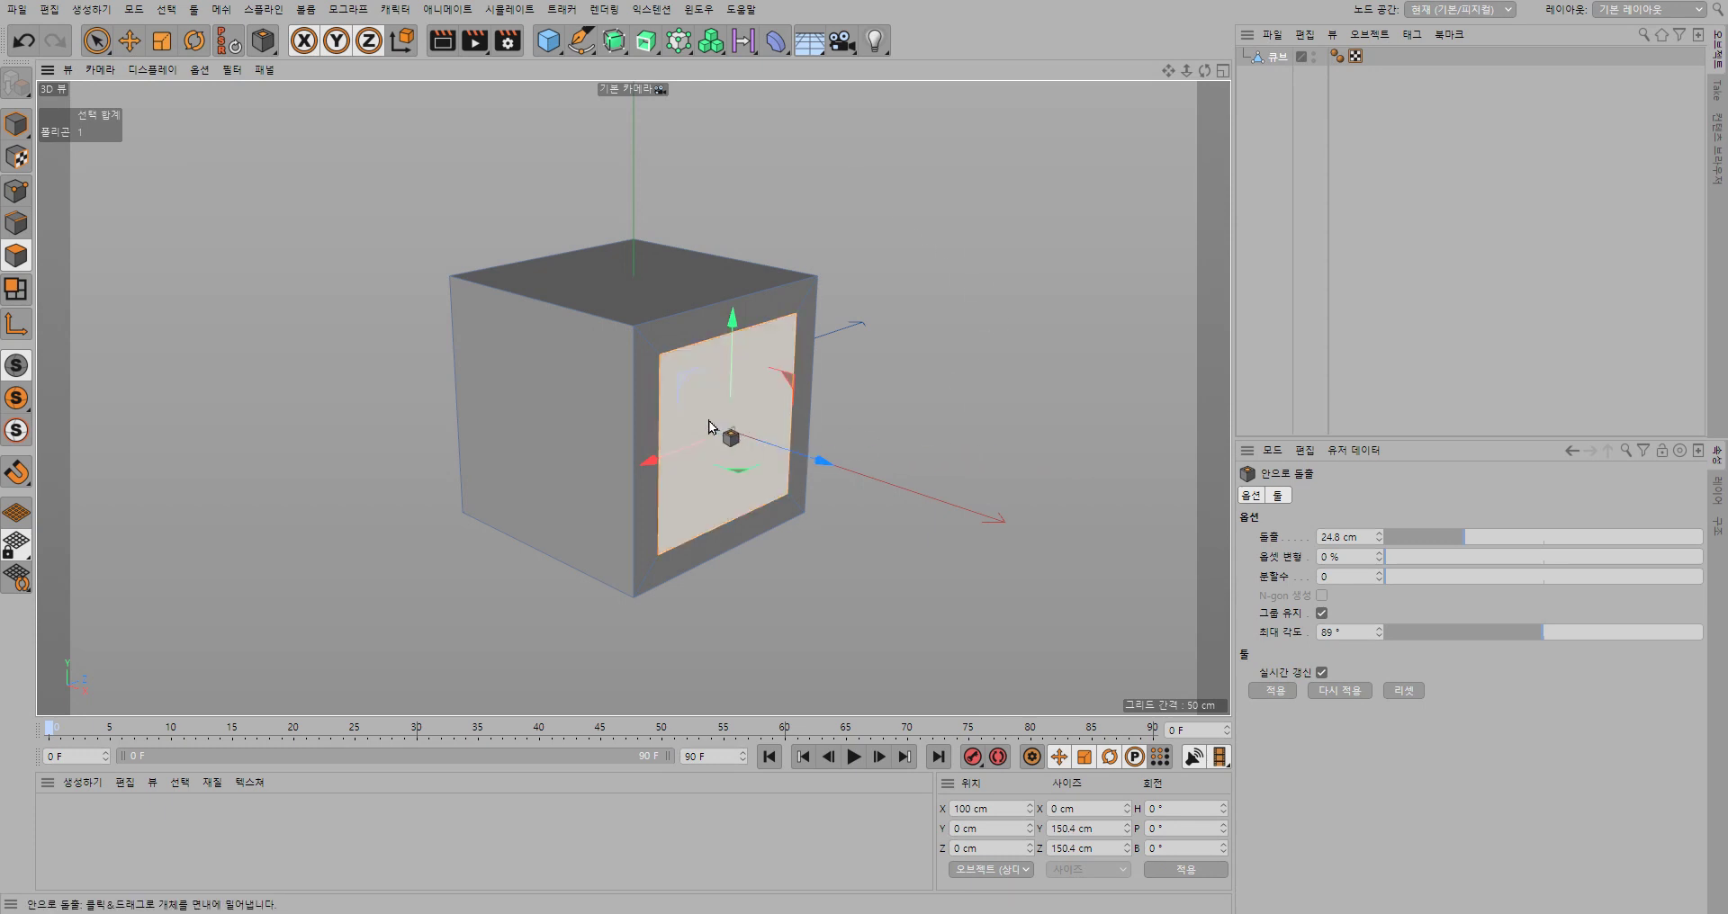
drag(756, 441, 819, 470)
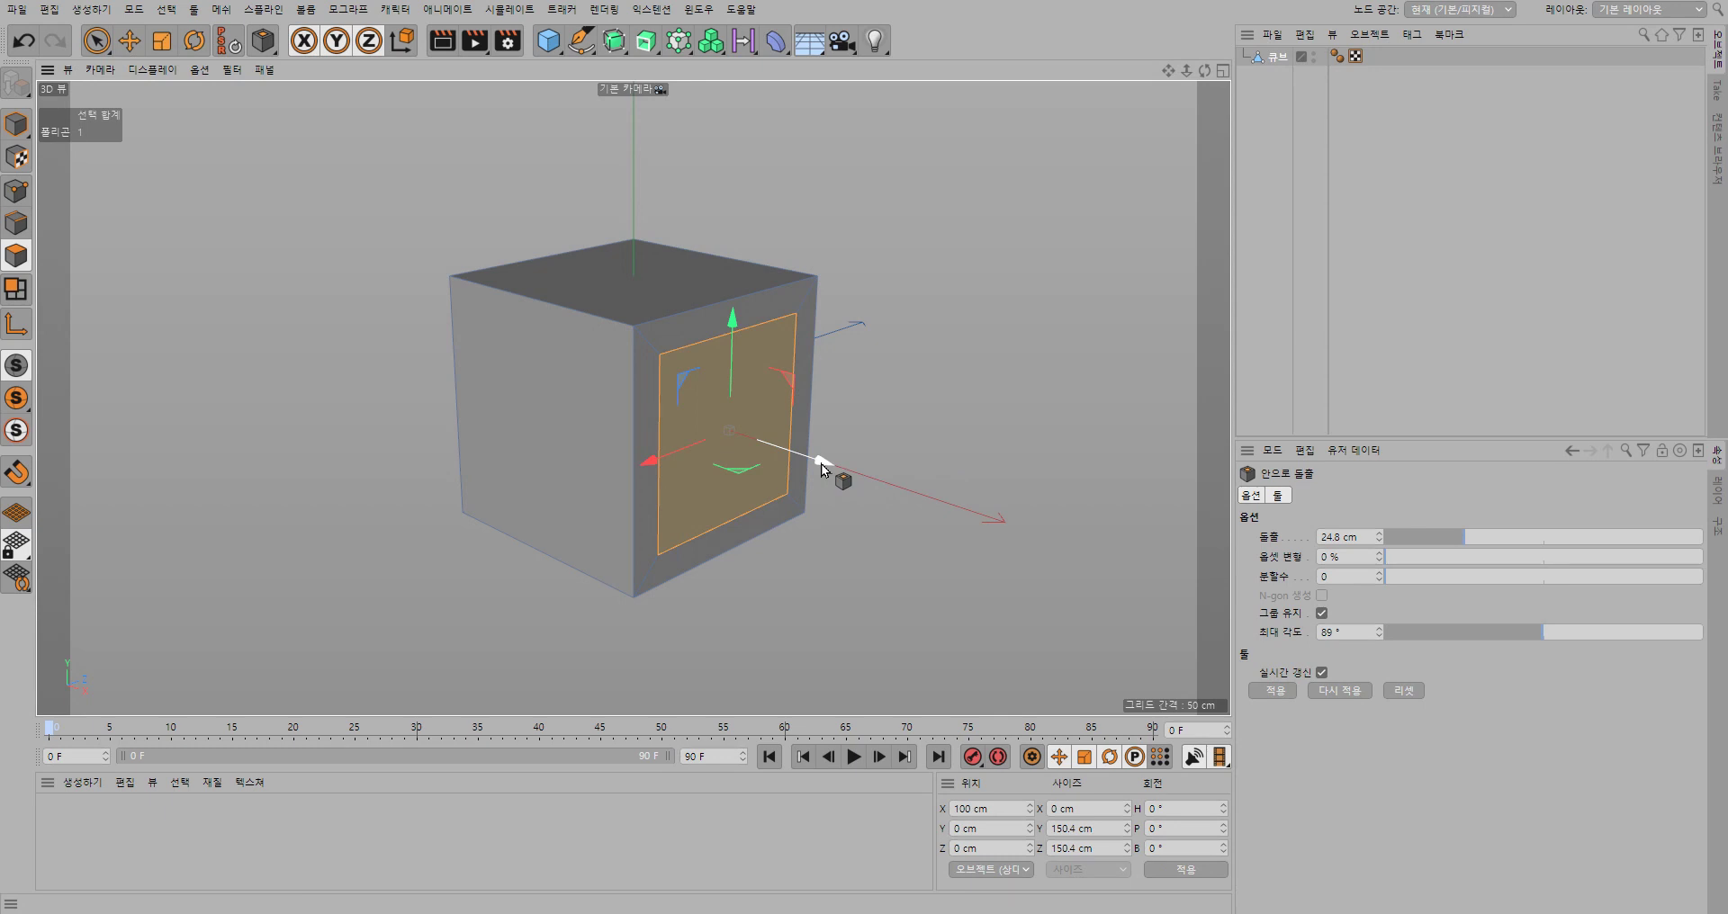
mouse_move(821, 463)
mouse_down()
mouse_move(853, 476)
mouse_move(770, 428)
mouse_move(832, 461)
mouse_up()
key(ctrl+z)
mouse_move(822, 463)
mouse_down()
mouse_move(1014, 578)
mouse_move(731, 446)
mouse_move(960, 571)
mouse_move(848, 497)
mouse_move(933, 559)
mouse_up()
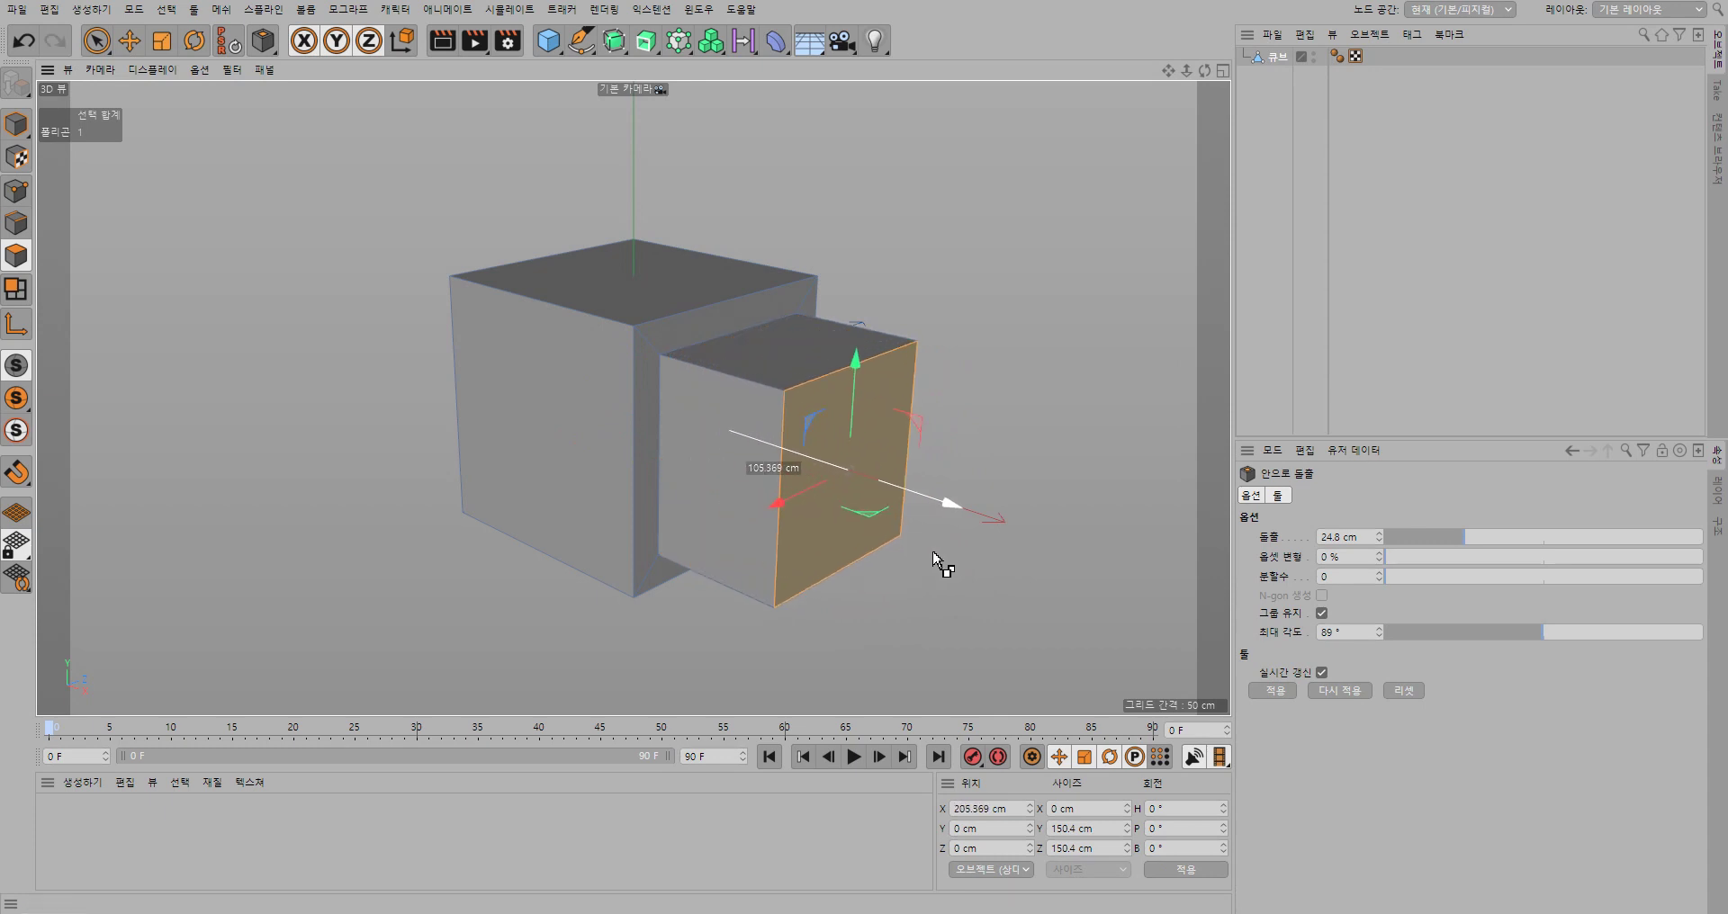
key(ctrl+z)
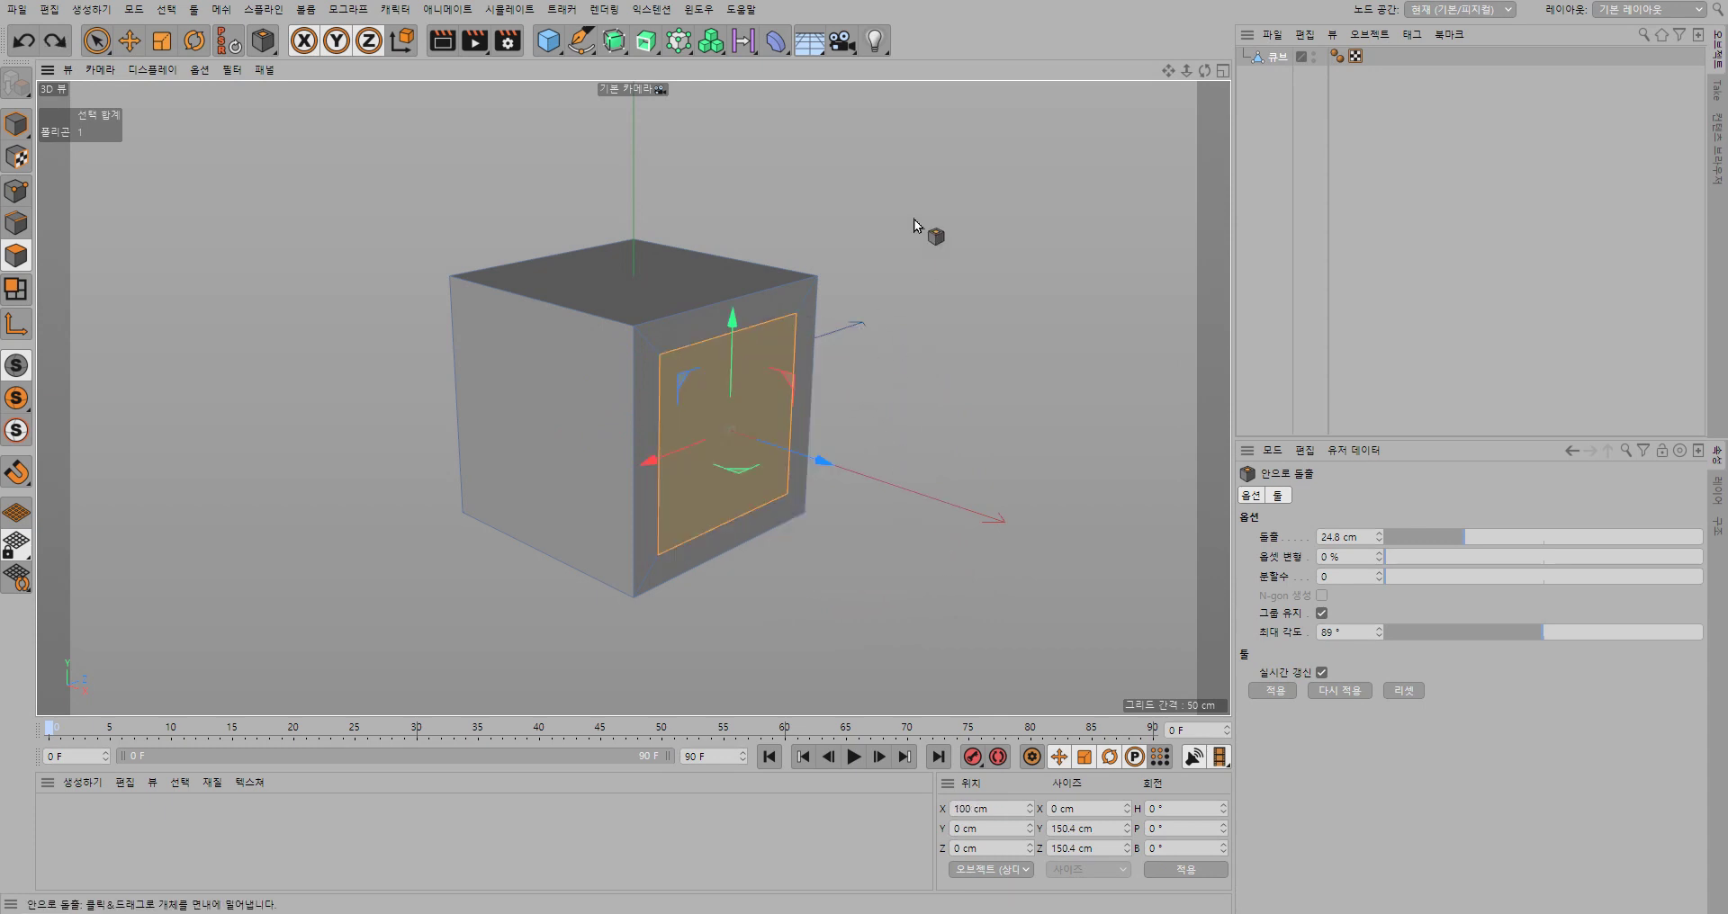
key(d)
- Extrude the inset face about 46.9 cm into a block, then inset its end face by -18.9 cm
drag(871, 213, 998, 226)
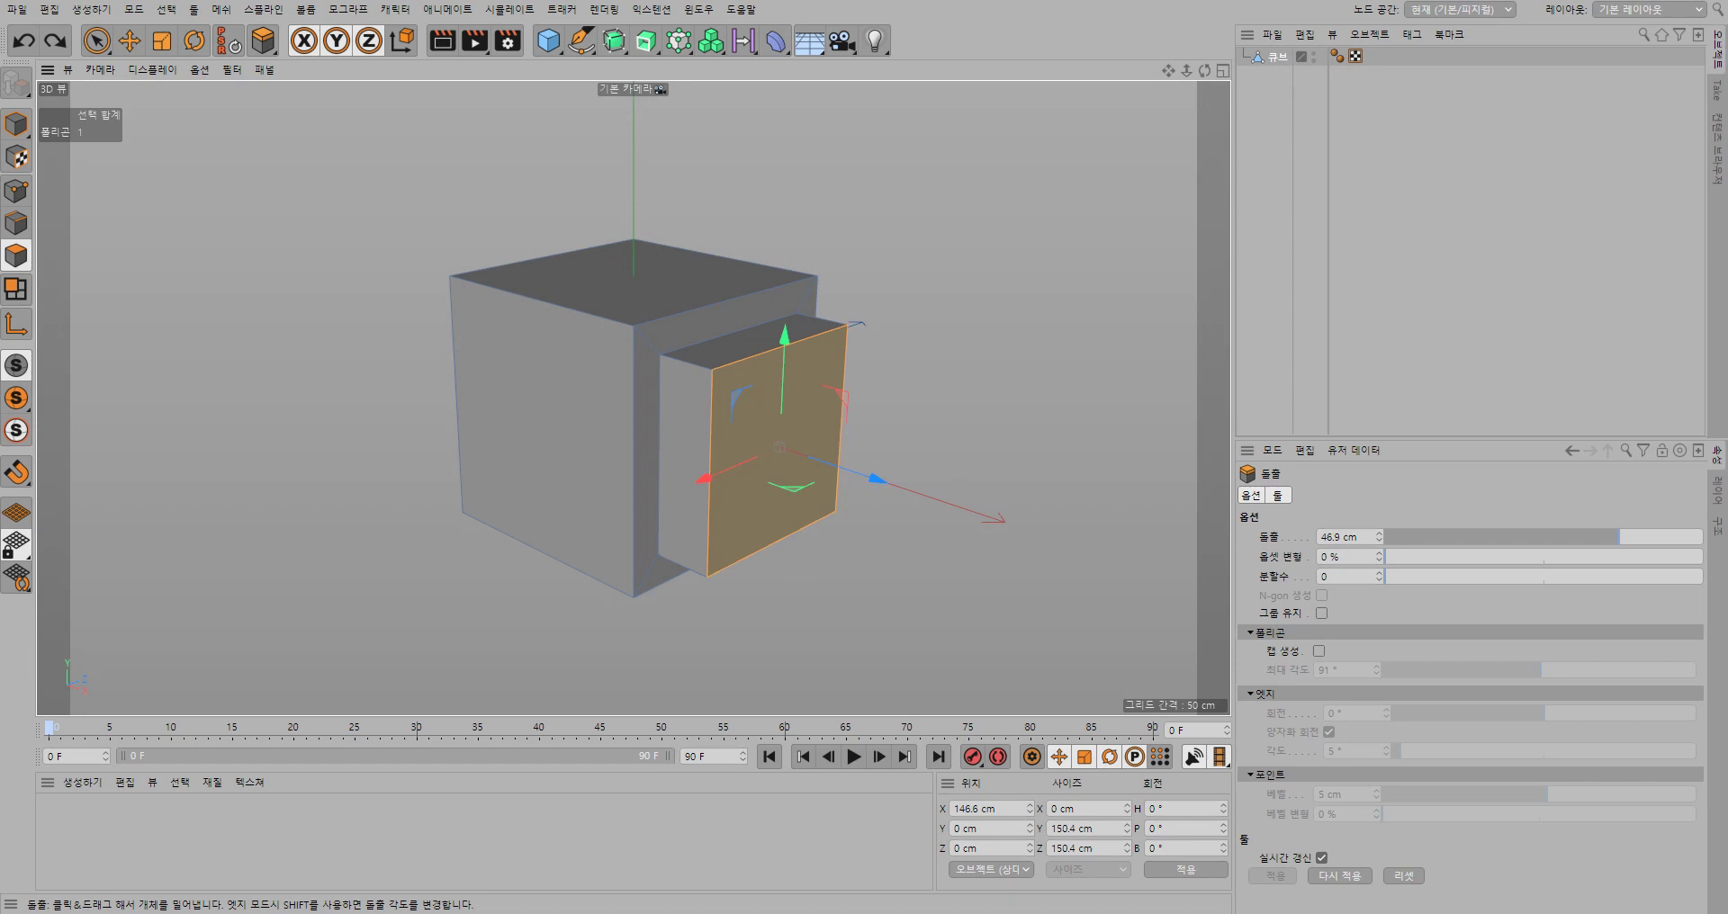
mouse_move(999, 226)
mouse_down()
mouse_move(860, 459)
mouse_move(969, 516)
mouse_move(755, 451)
mouse_move(1128, 576)
mouse_move(1092, 567)
mouse_move(1172, 616)
mouse_move(883, 522)
mouse_move(1153, 636)
mouse_move(972, 583)
mouse_move(1206, 671)
mouse_move(1130, 655)
mouse_move(894, 536)
mouse_up()
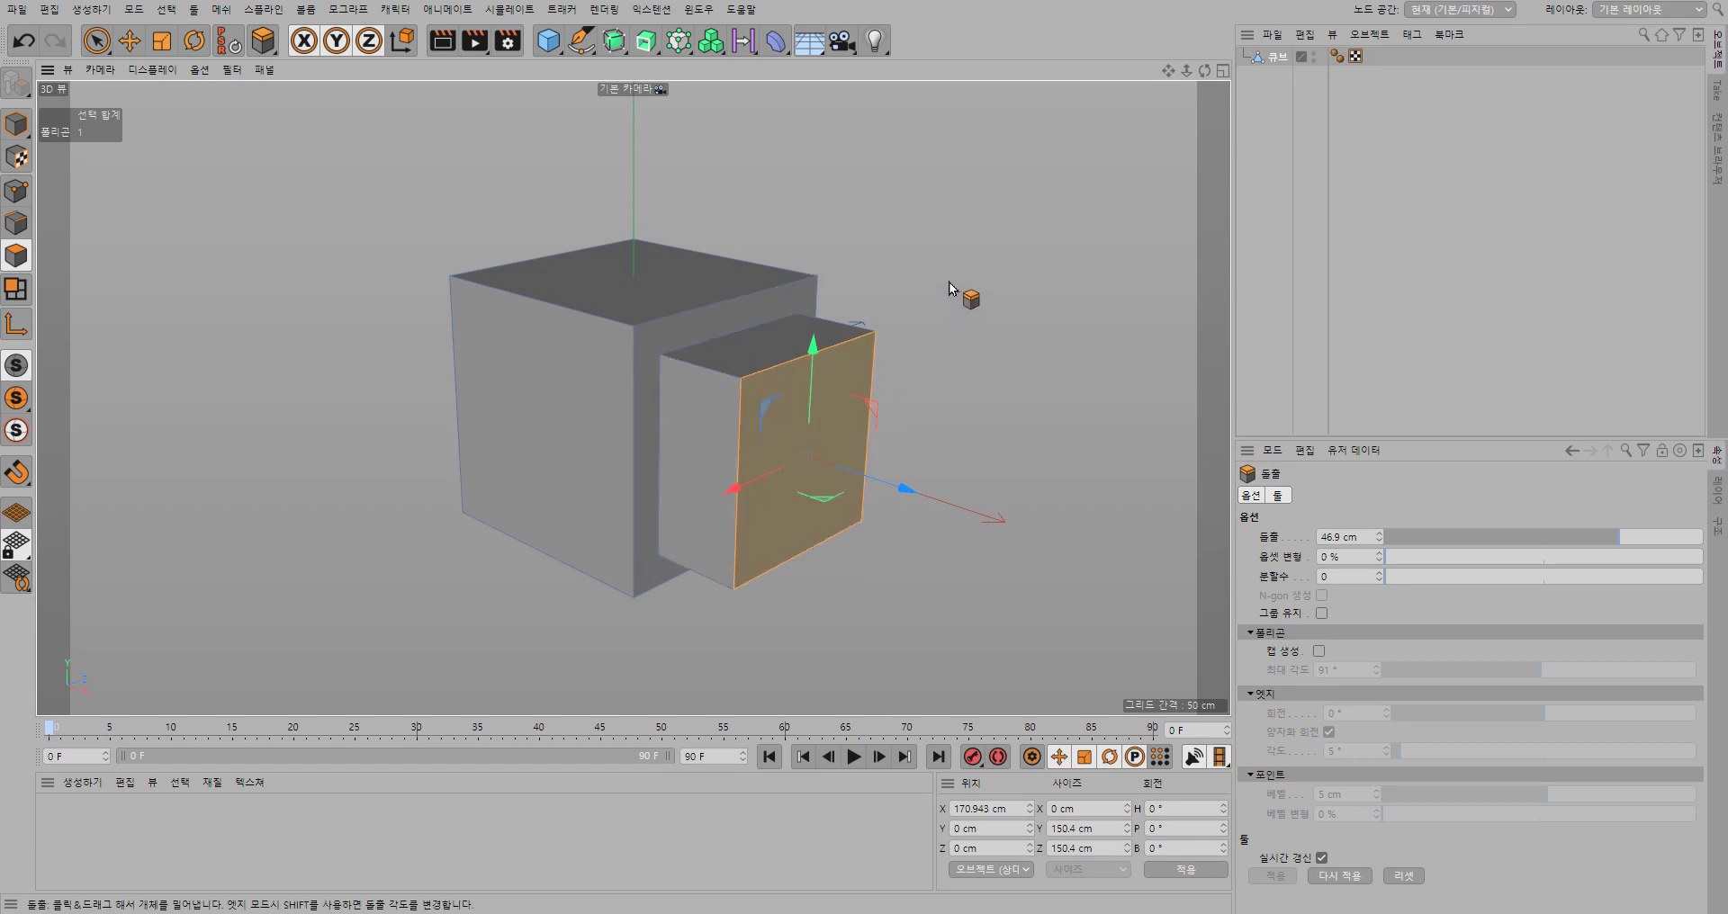
key(i)
drag(958, 197, 900, 197)
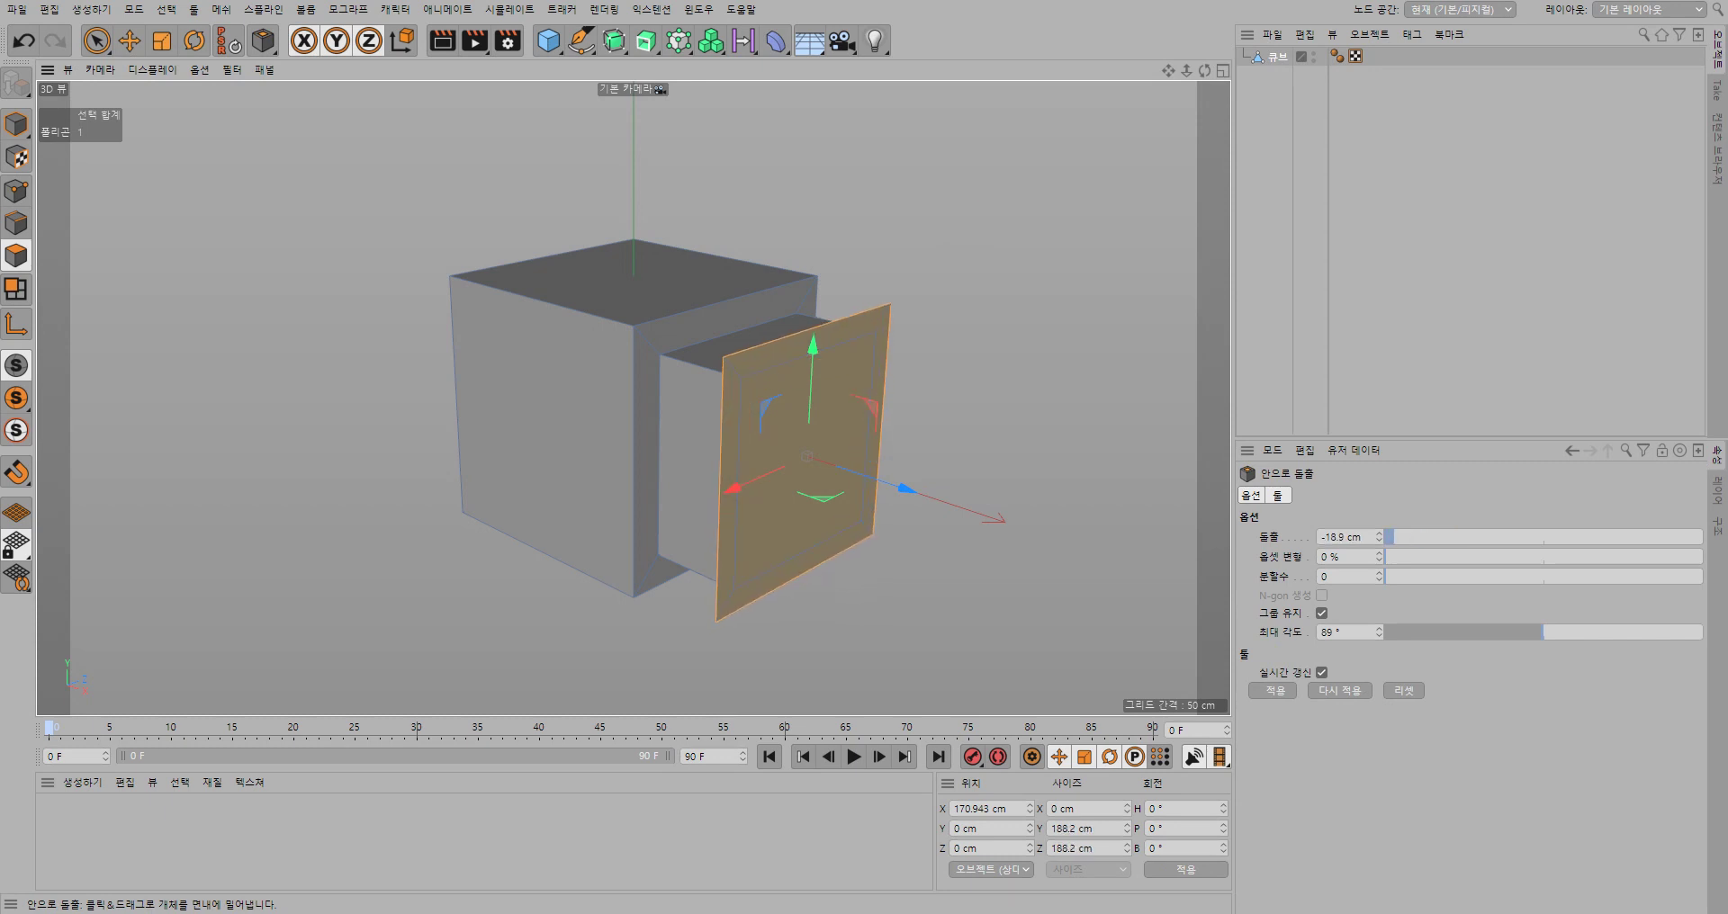
- Inset the block's end face and extrude it into a smaller second block
drag(900, 197, 1000, 197)
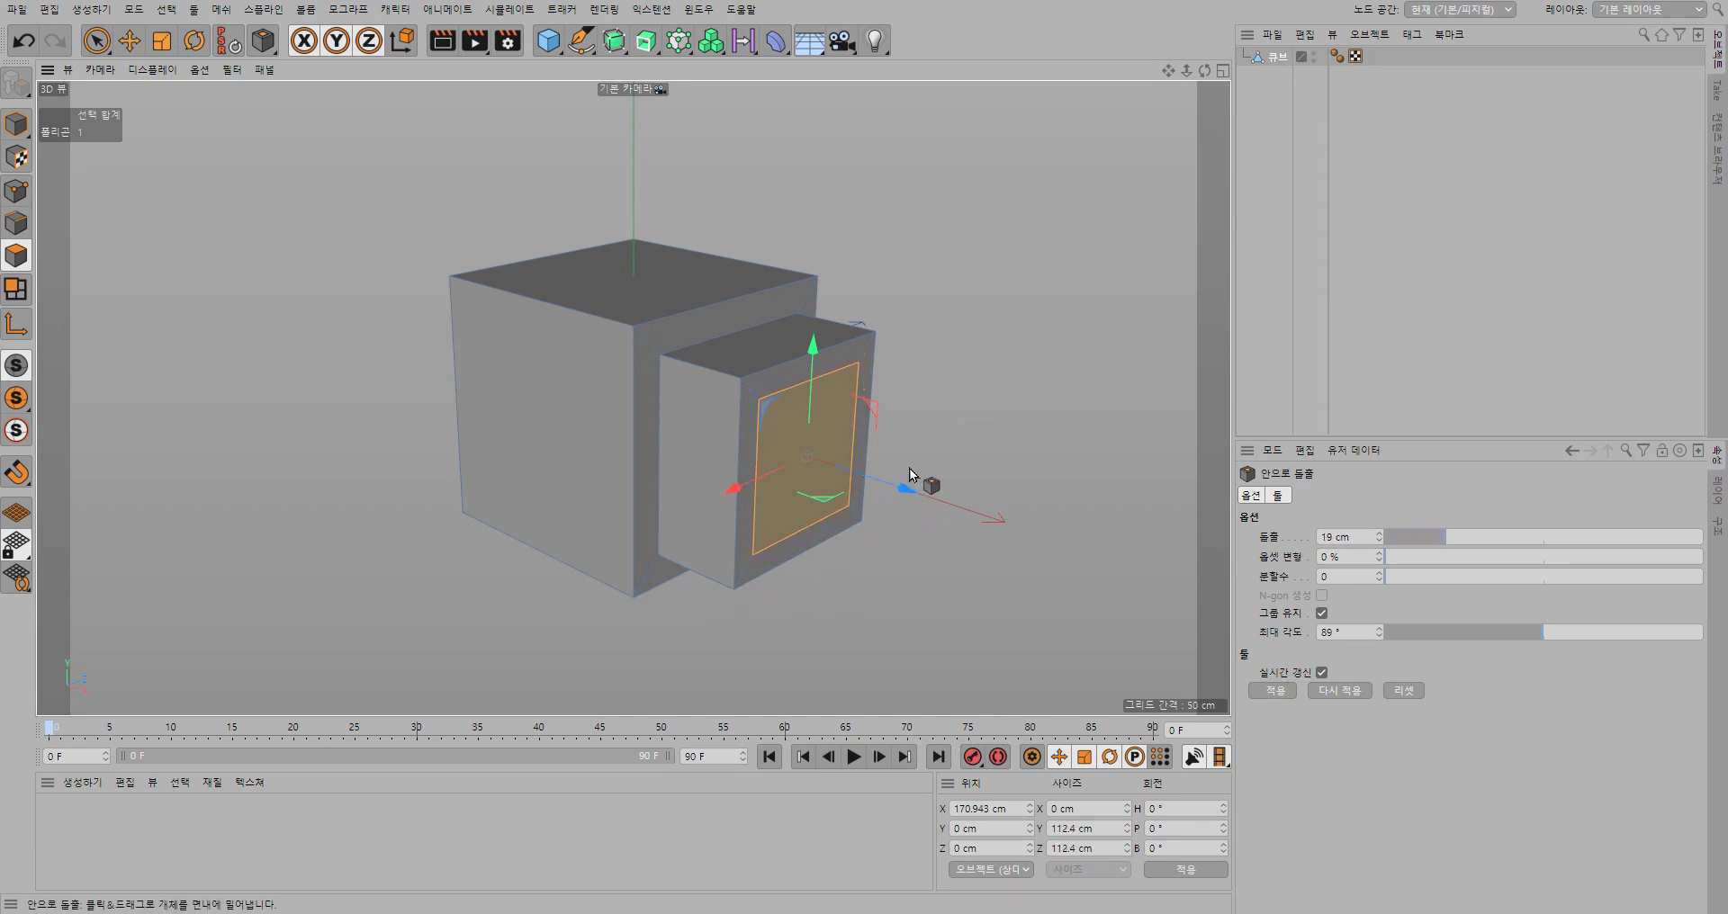
key(d)
drag(835, 203, 801, 204)
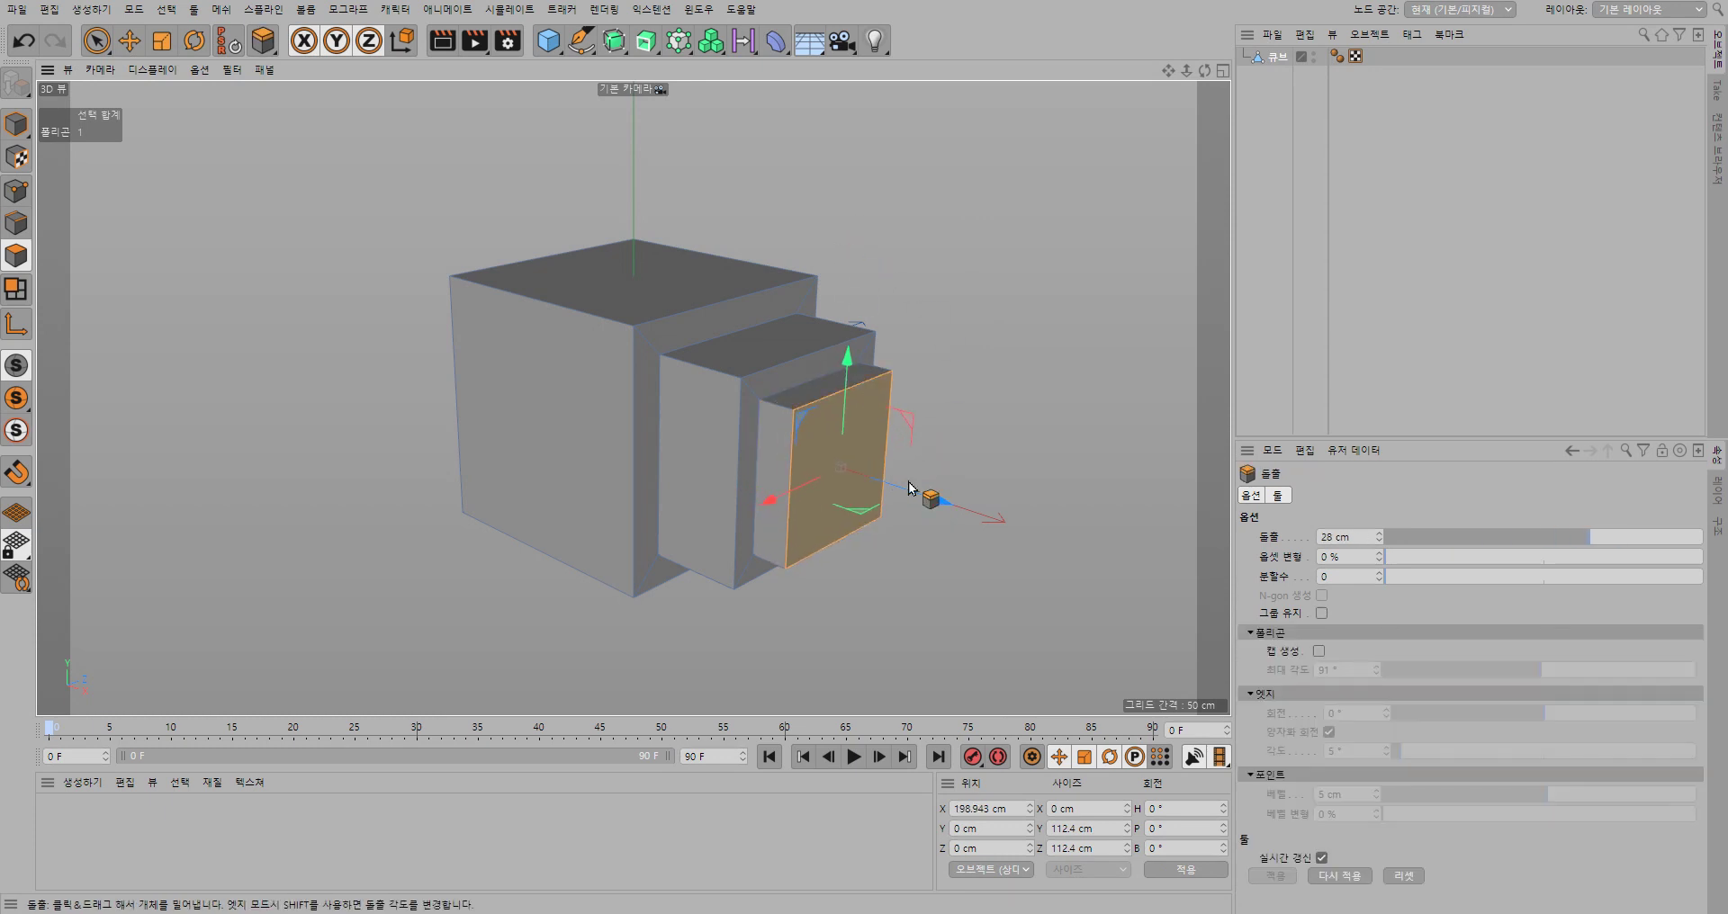
mouse_move(943, 501)
mouse_down()
mouse_move(1147, 564)
mouse_move(1044, 544)
mouse_up()
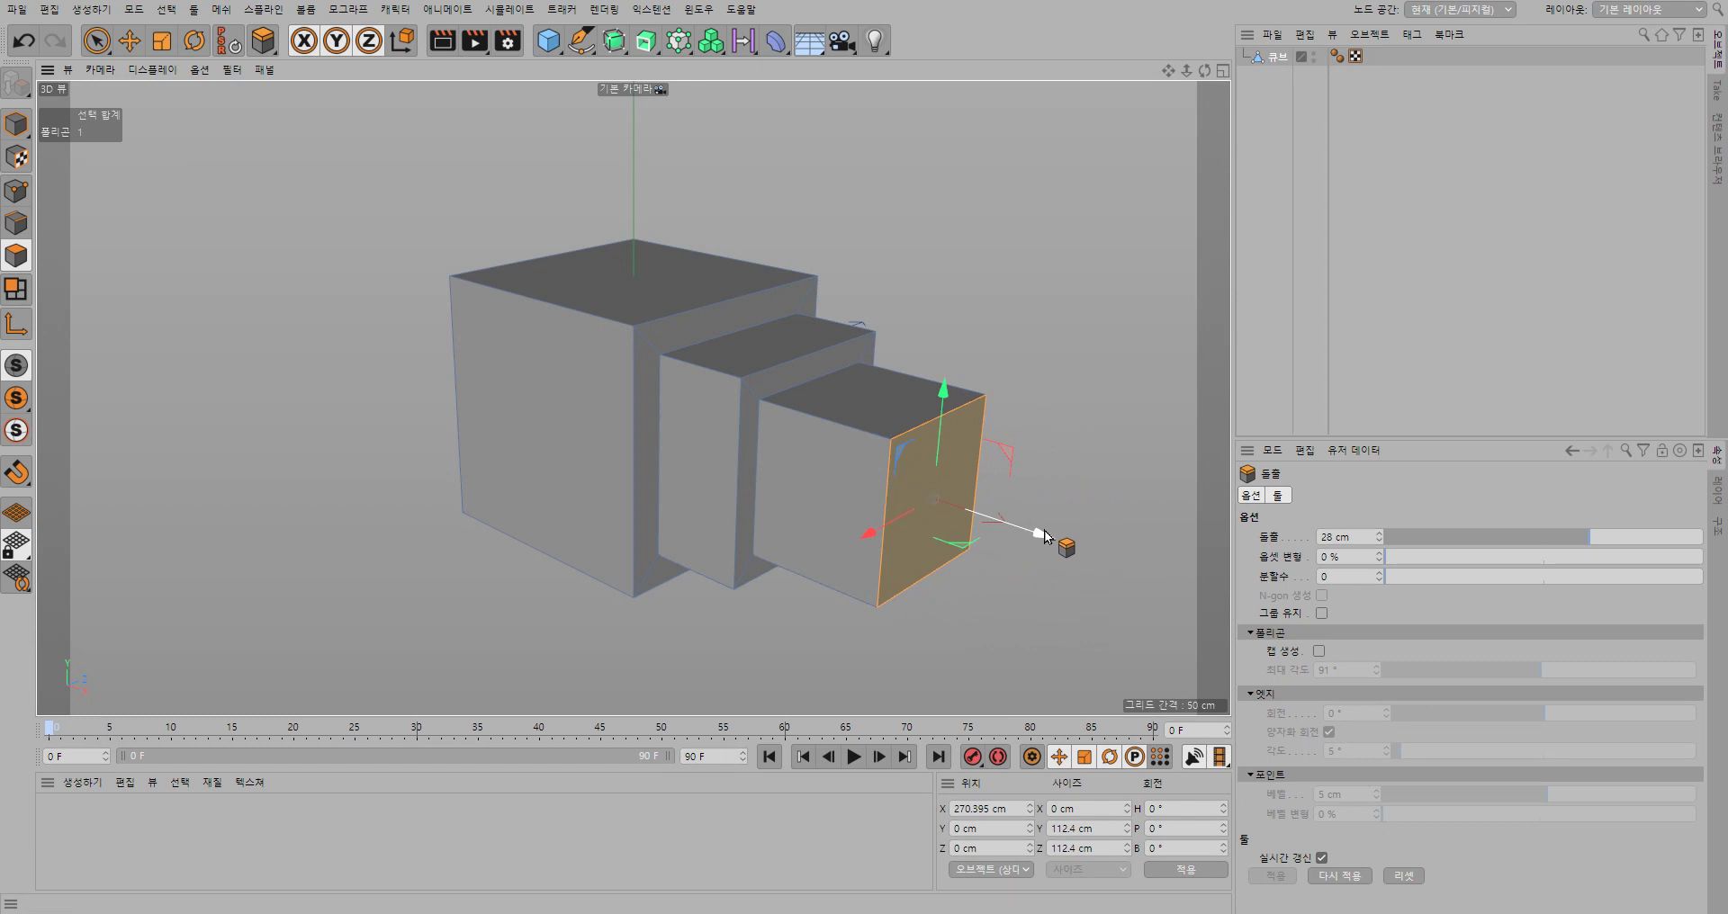
- Inset the outermost end face about 13.5 cm and extrude it about 16.3 cm into a slab
key(i)
drag(965, 229, 936, 231)
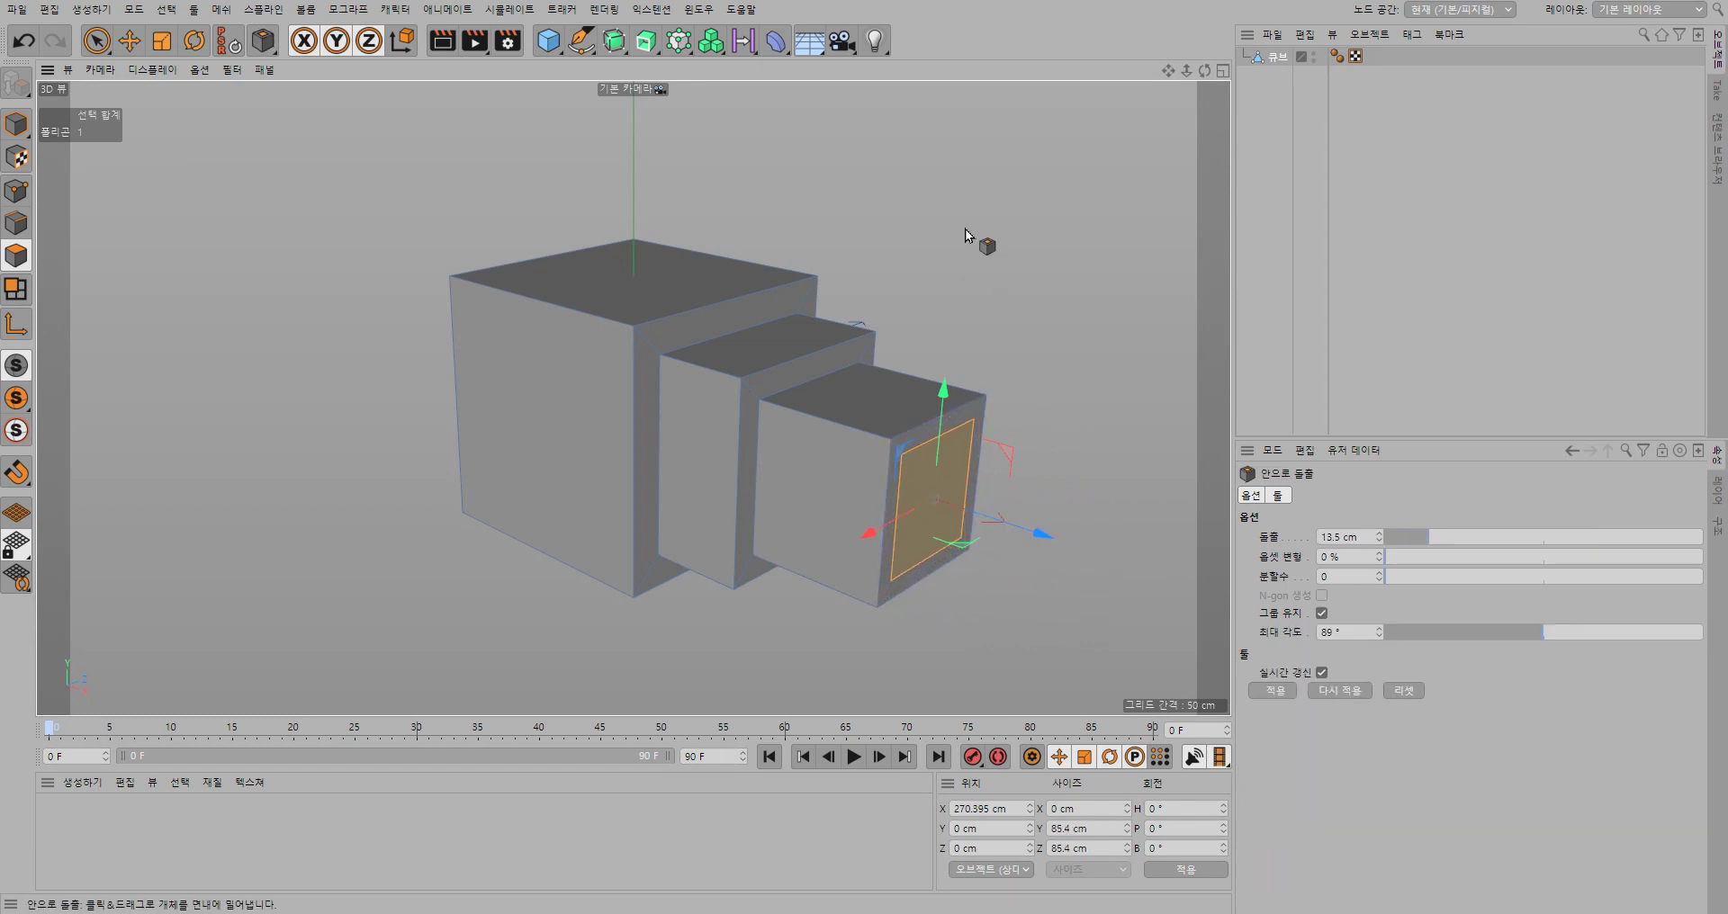
key(d)
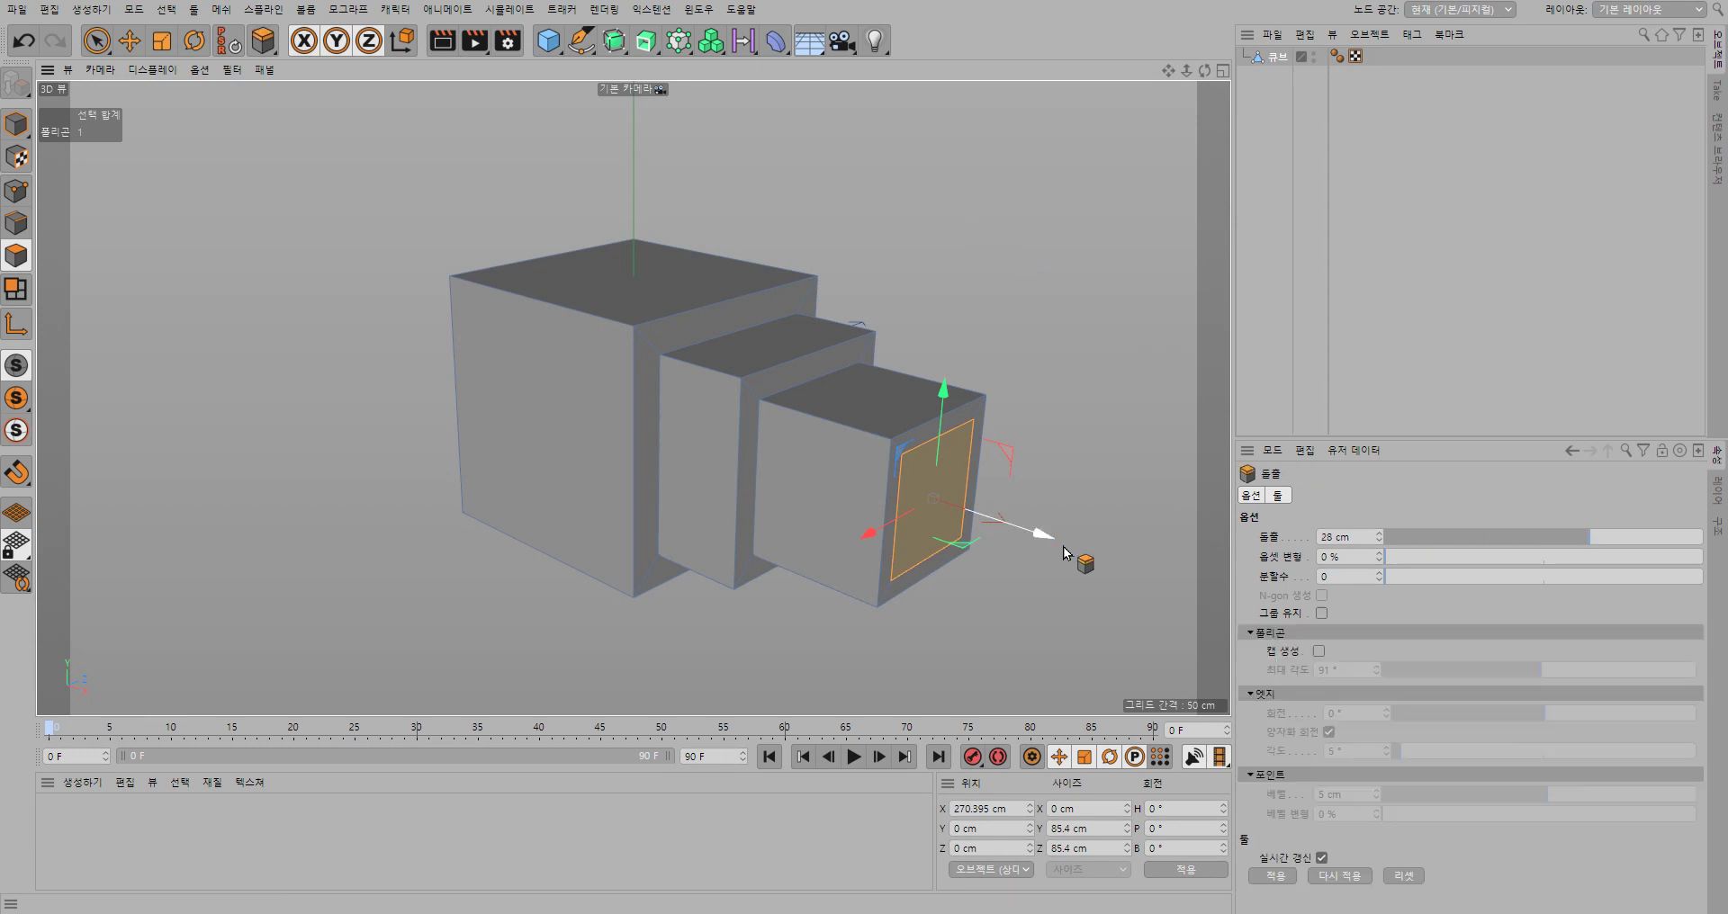
drag(1062, 547, 937, 258)
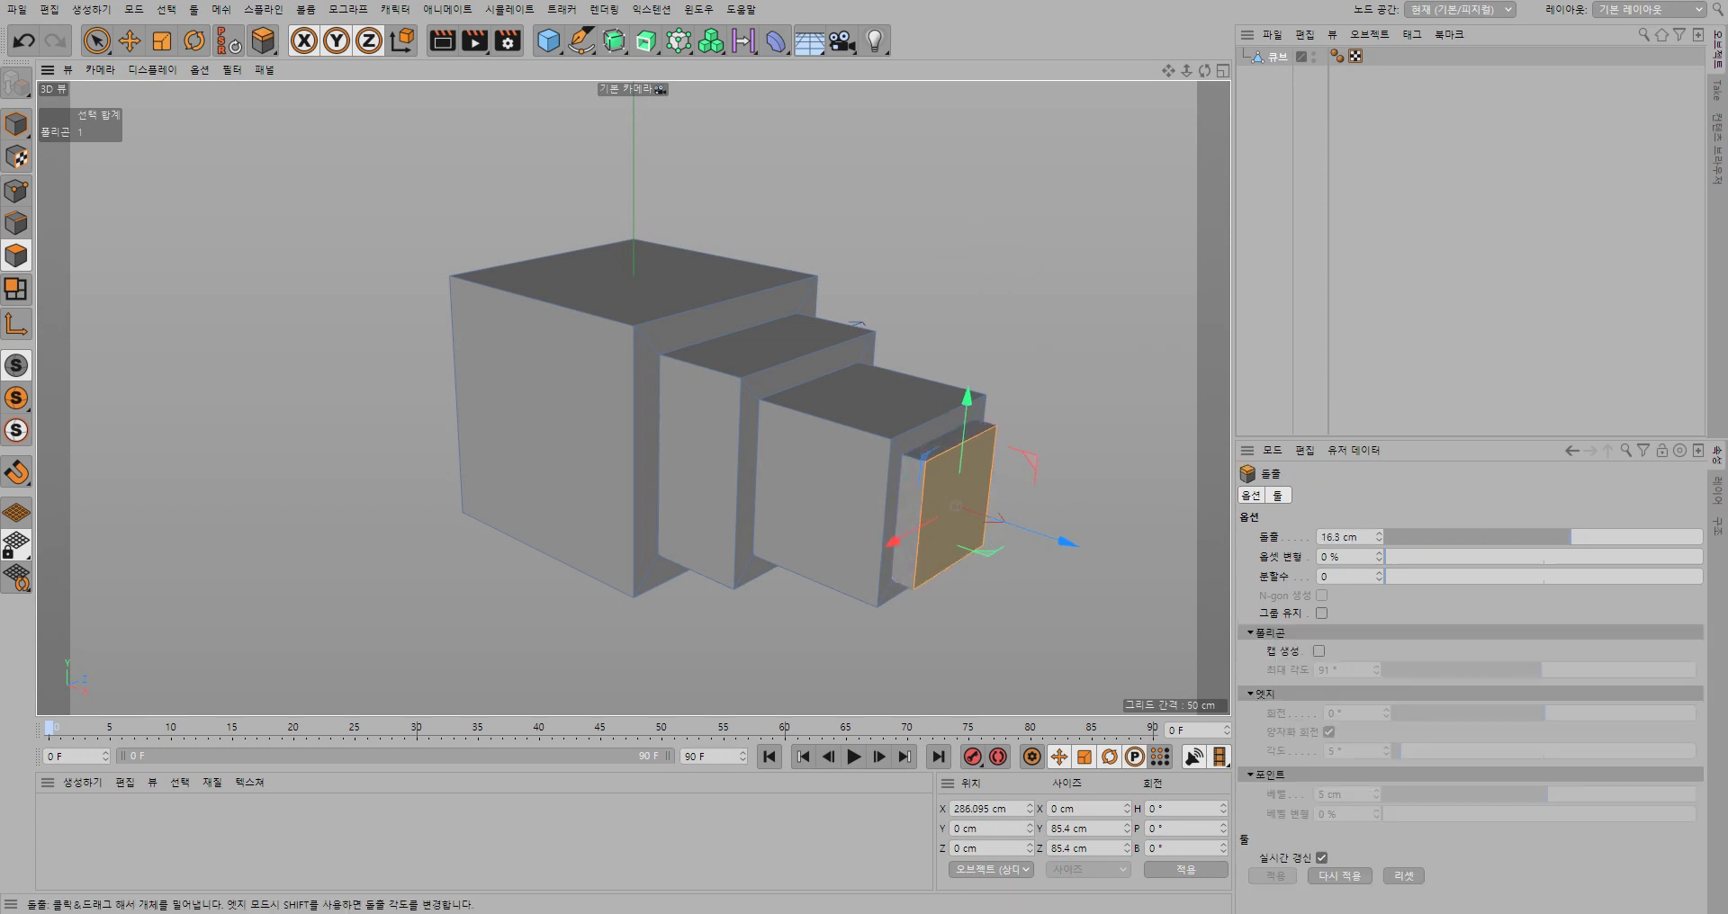
drag(1087, 576, 1182, 587)
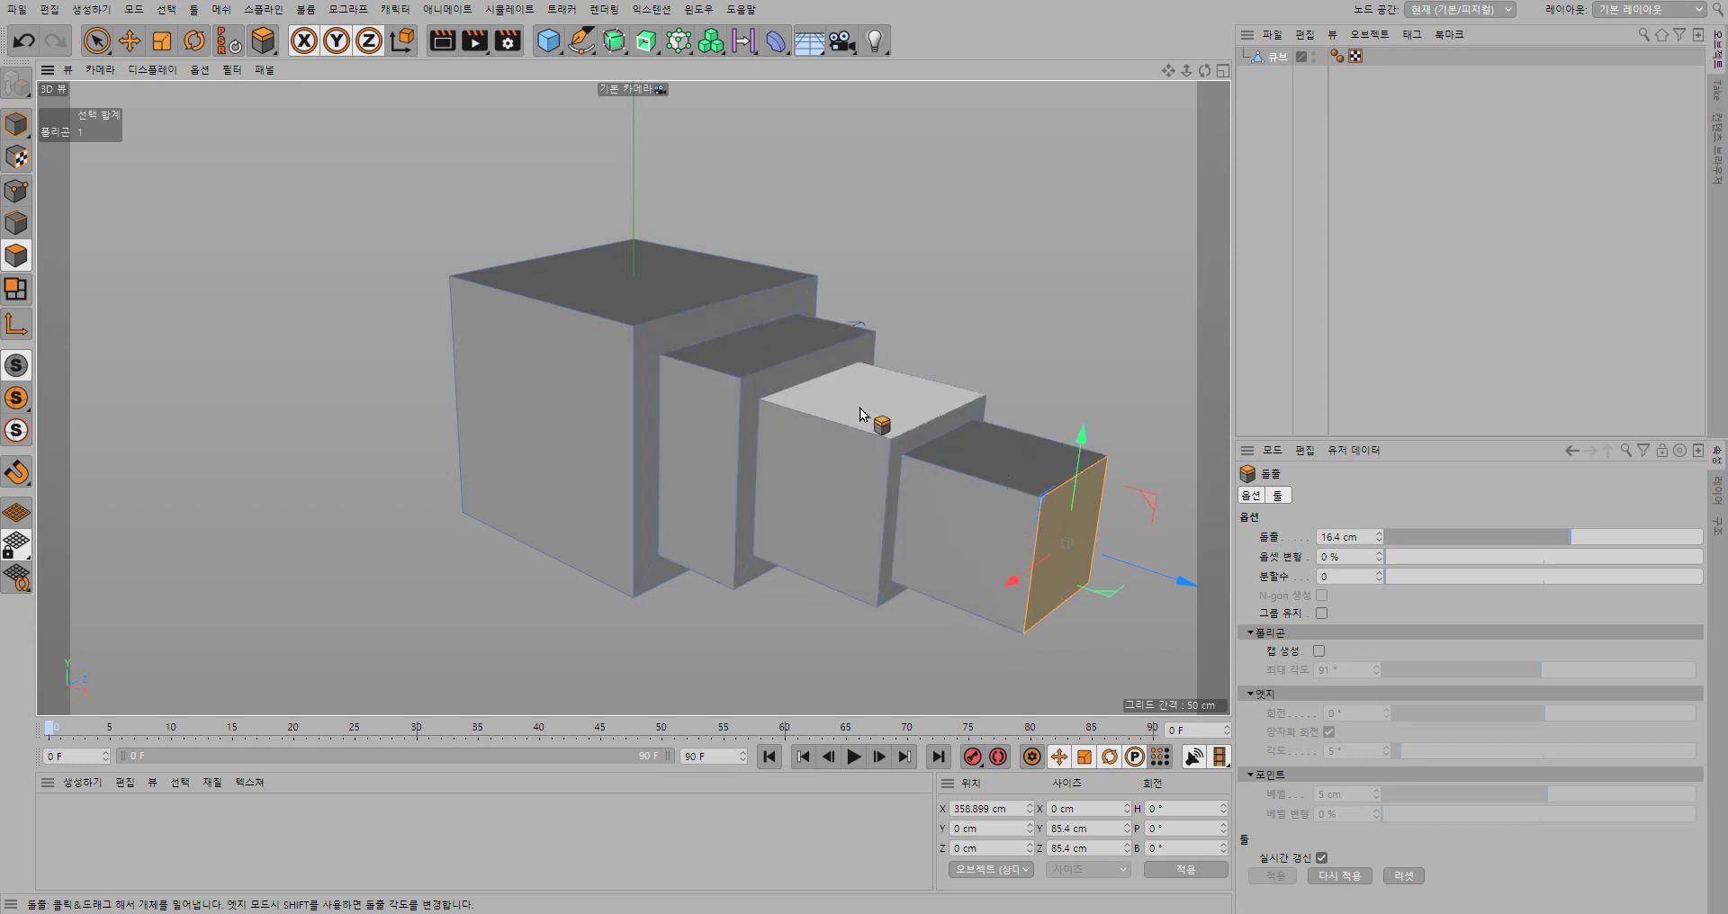
- Push the front face inward through the boxes, then undo the stacked extrusions with Ctrl+Z
mouse_move(1184, 590)
mouse_down()
mouse_move(854, 506)
mouse_move(914, 501)
mouse_move(1049, 567)
mouse_move(823, 501)
mouse_move(1010, 551)
mouse_move(915, 504)
mouse_move(1022, 552)
mouse_move(918, 526)
mouse_move(970, 543)
mouse_up()
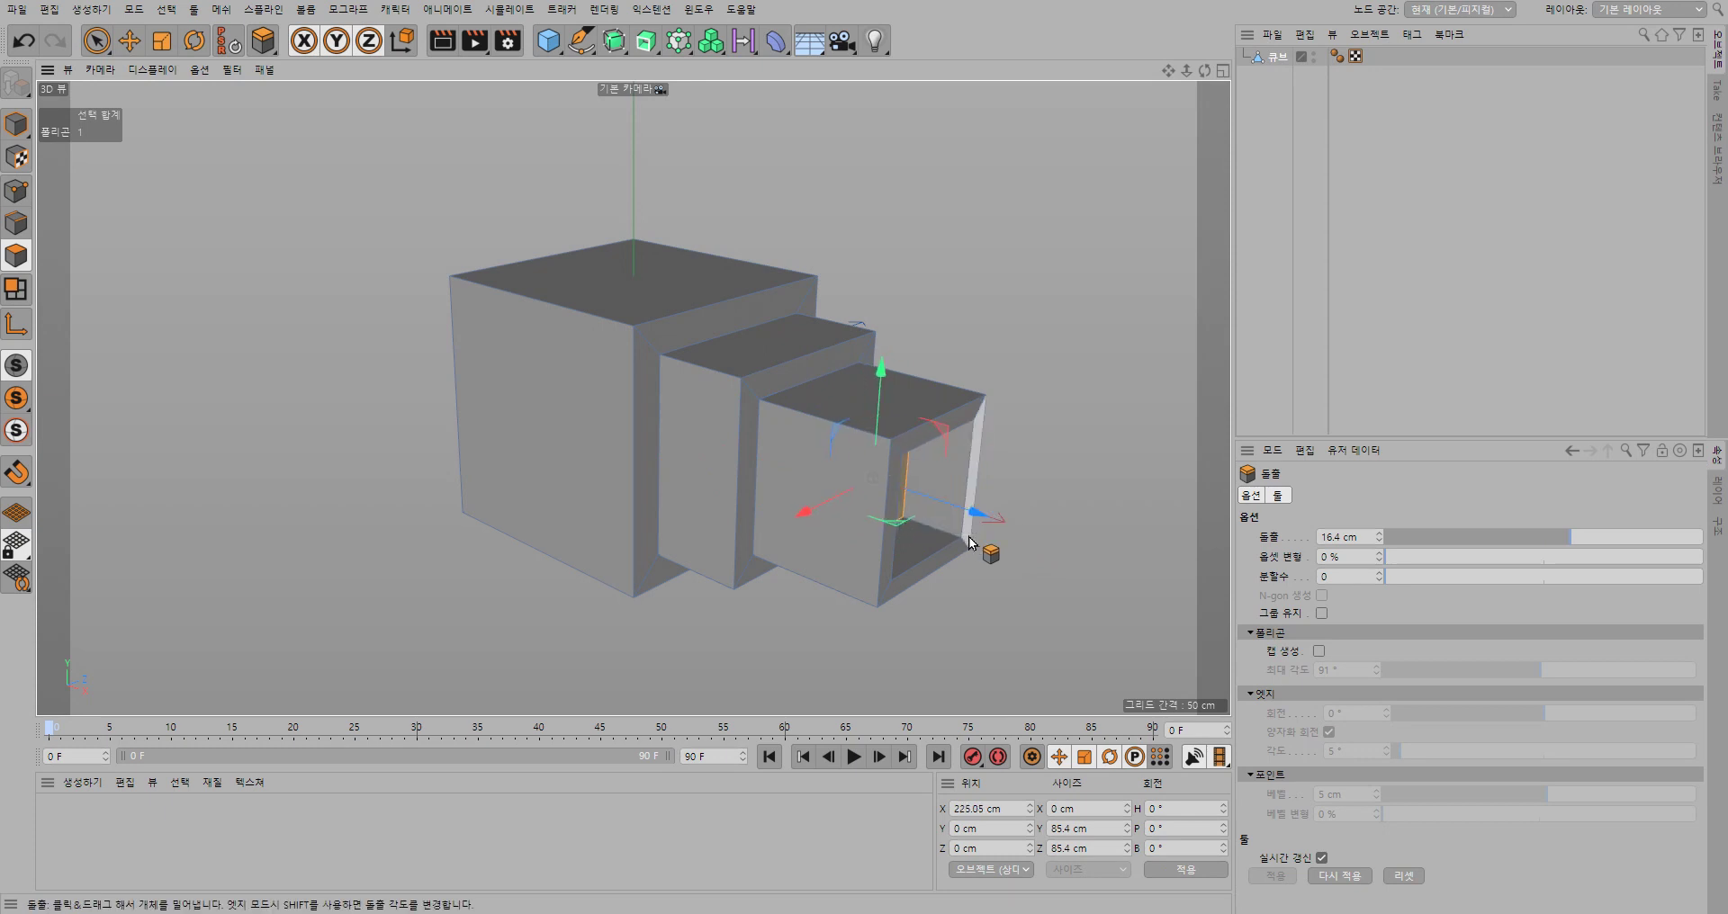
key(ctrl+z)
key(ctrl+z)
key(ctrl+z)
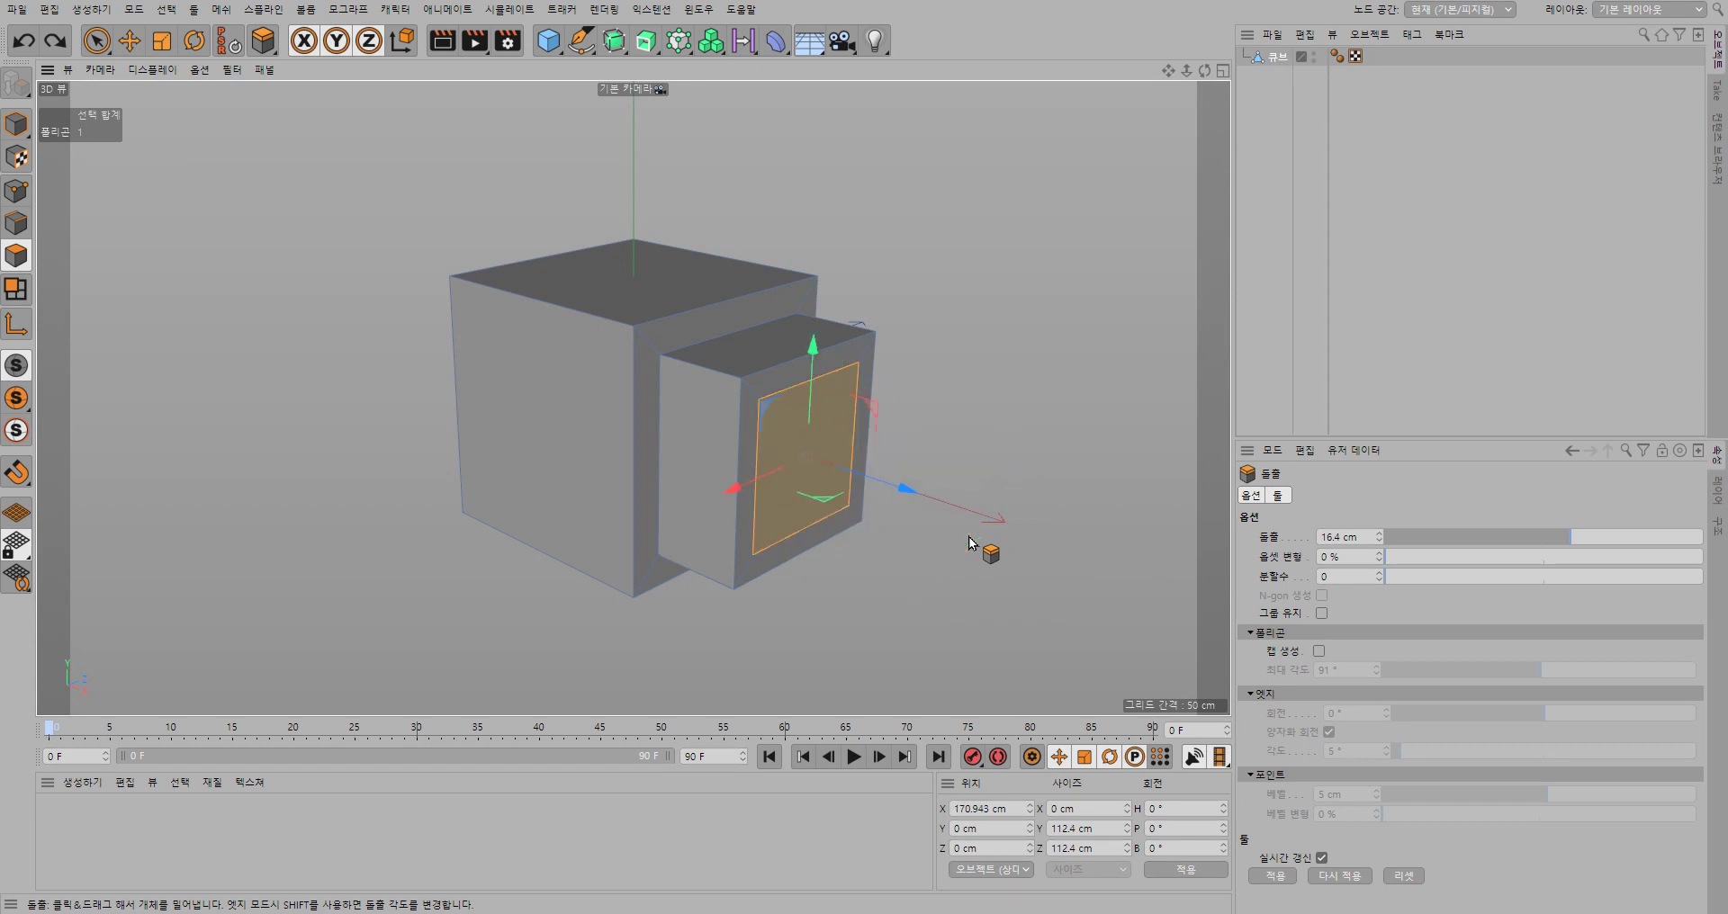
key(ctrl+z)
key(ctrl+z)
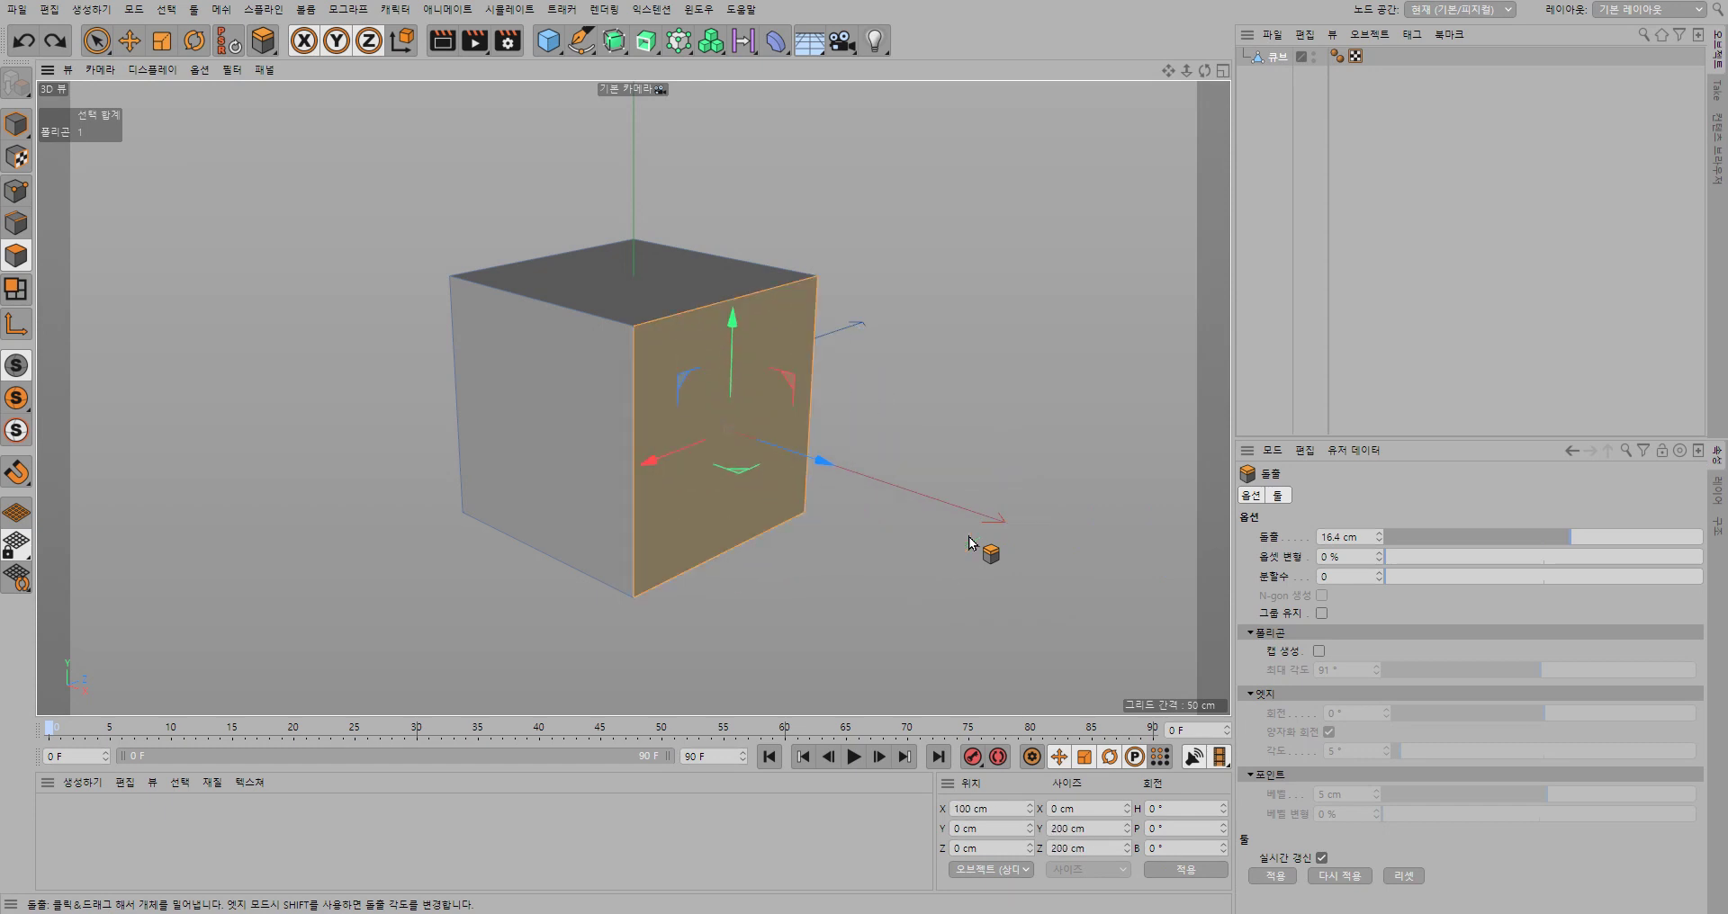
- Add the cube's left face to the selection, undoing an accidental slight extrusion
shift+click(572, 451)
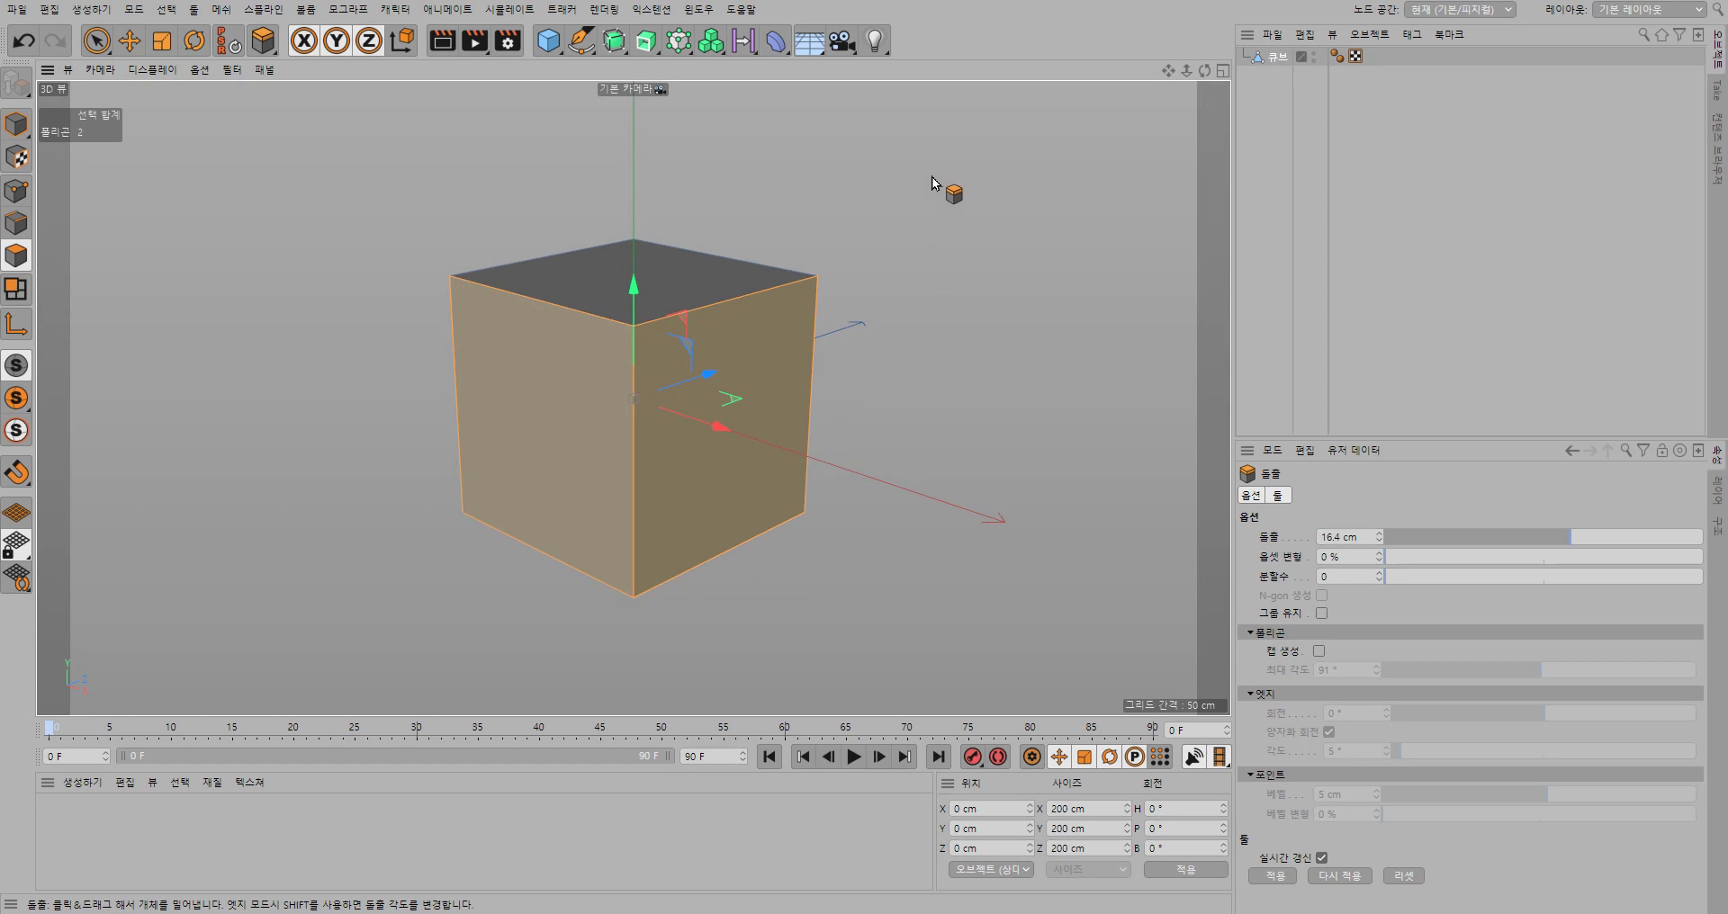
drag(932, 177, 927, 178)
key(ctrl+z)
- Inset both faces individually, with Preserve Groups off, by about 21.8 cm
key(i)
drag(931, 176, 952, 177)
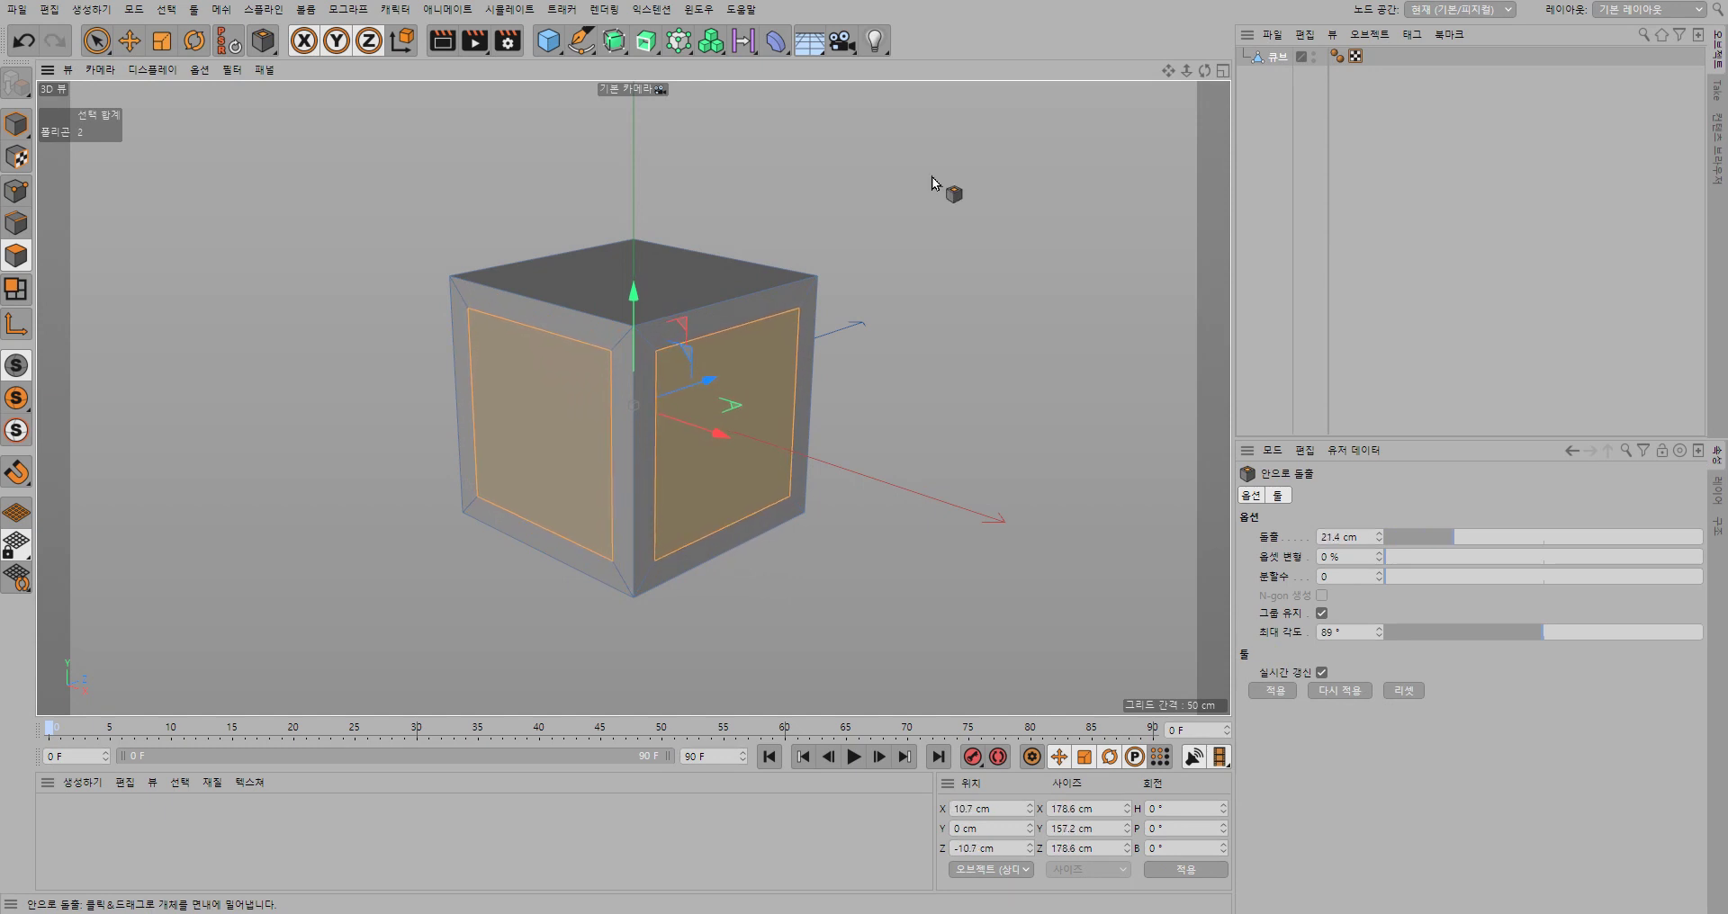
drag(908, 181, 927, 181)
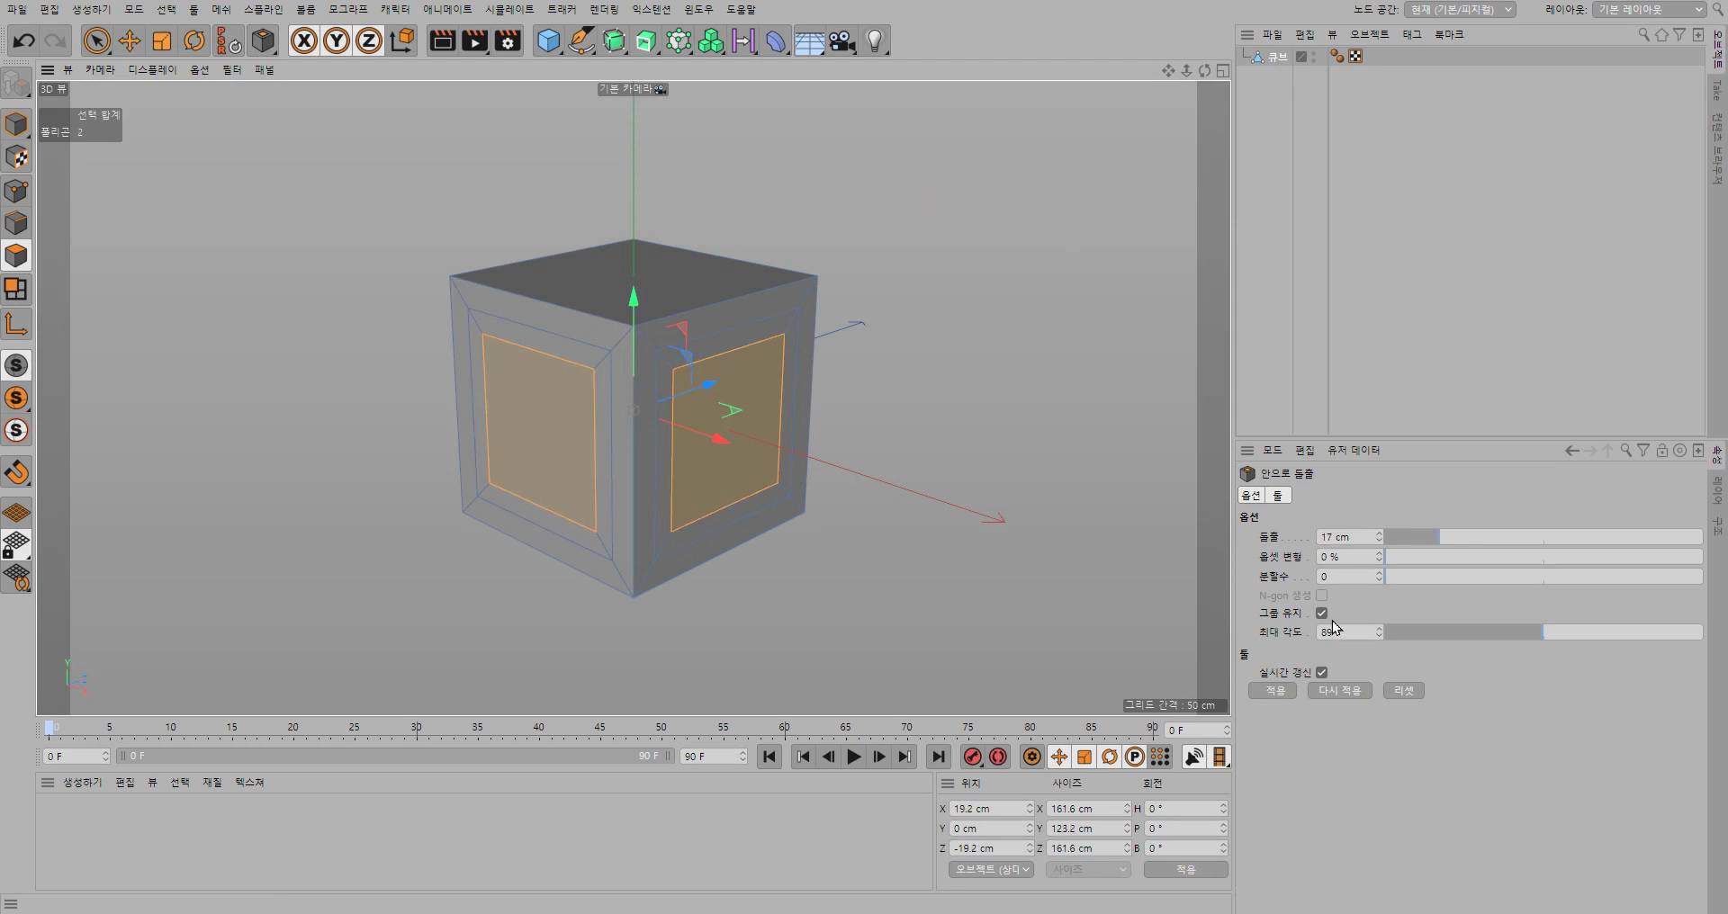
click(1320, 613)
drag(898, 203, 913, 203)
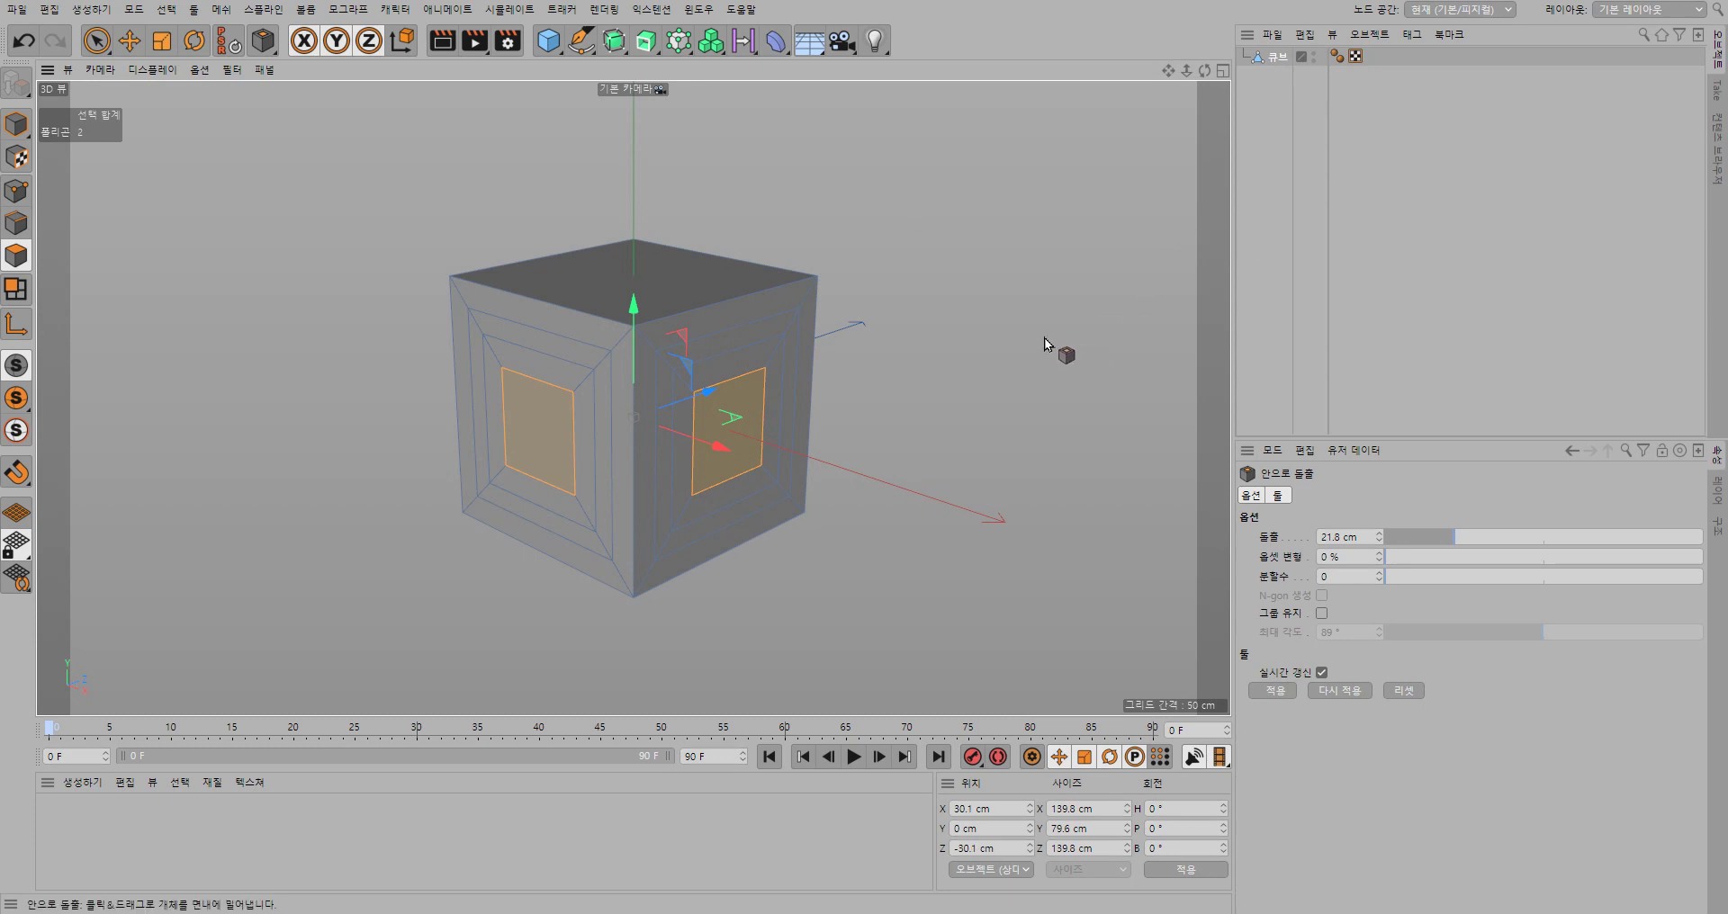
- Sink both panels to -35.5 cm and extrude the left window's upper and lower frame faces into ledges
key(d)
drag(1050, 338, 954, 340)
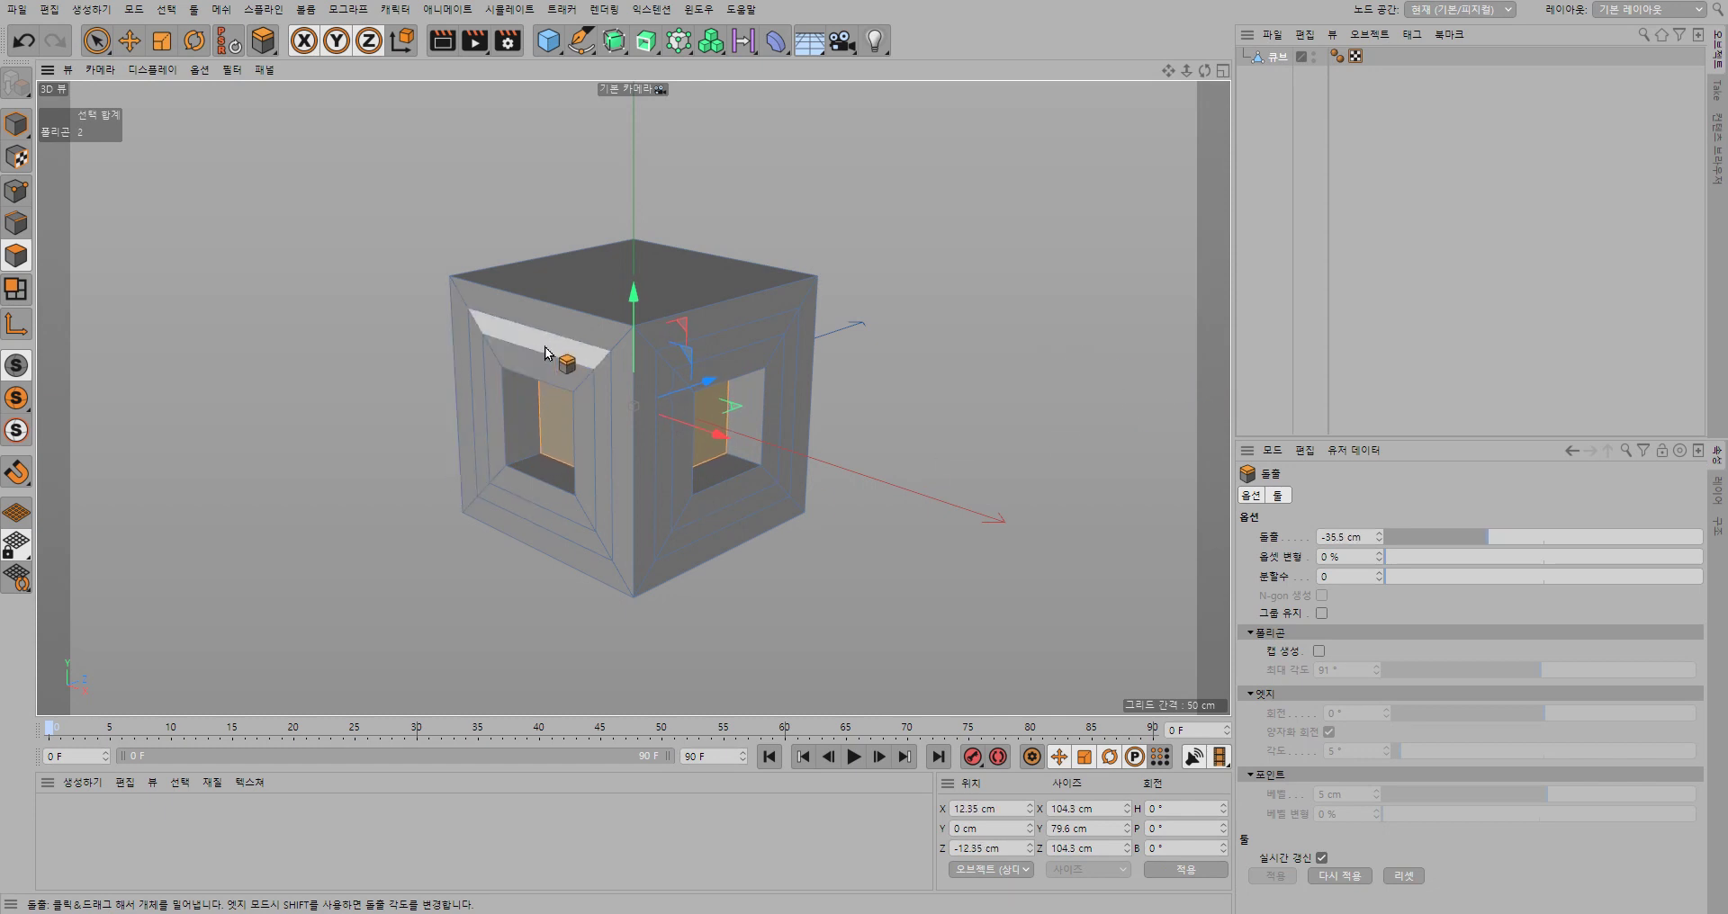
drag(544, 352, 862, 258)
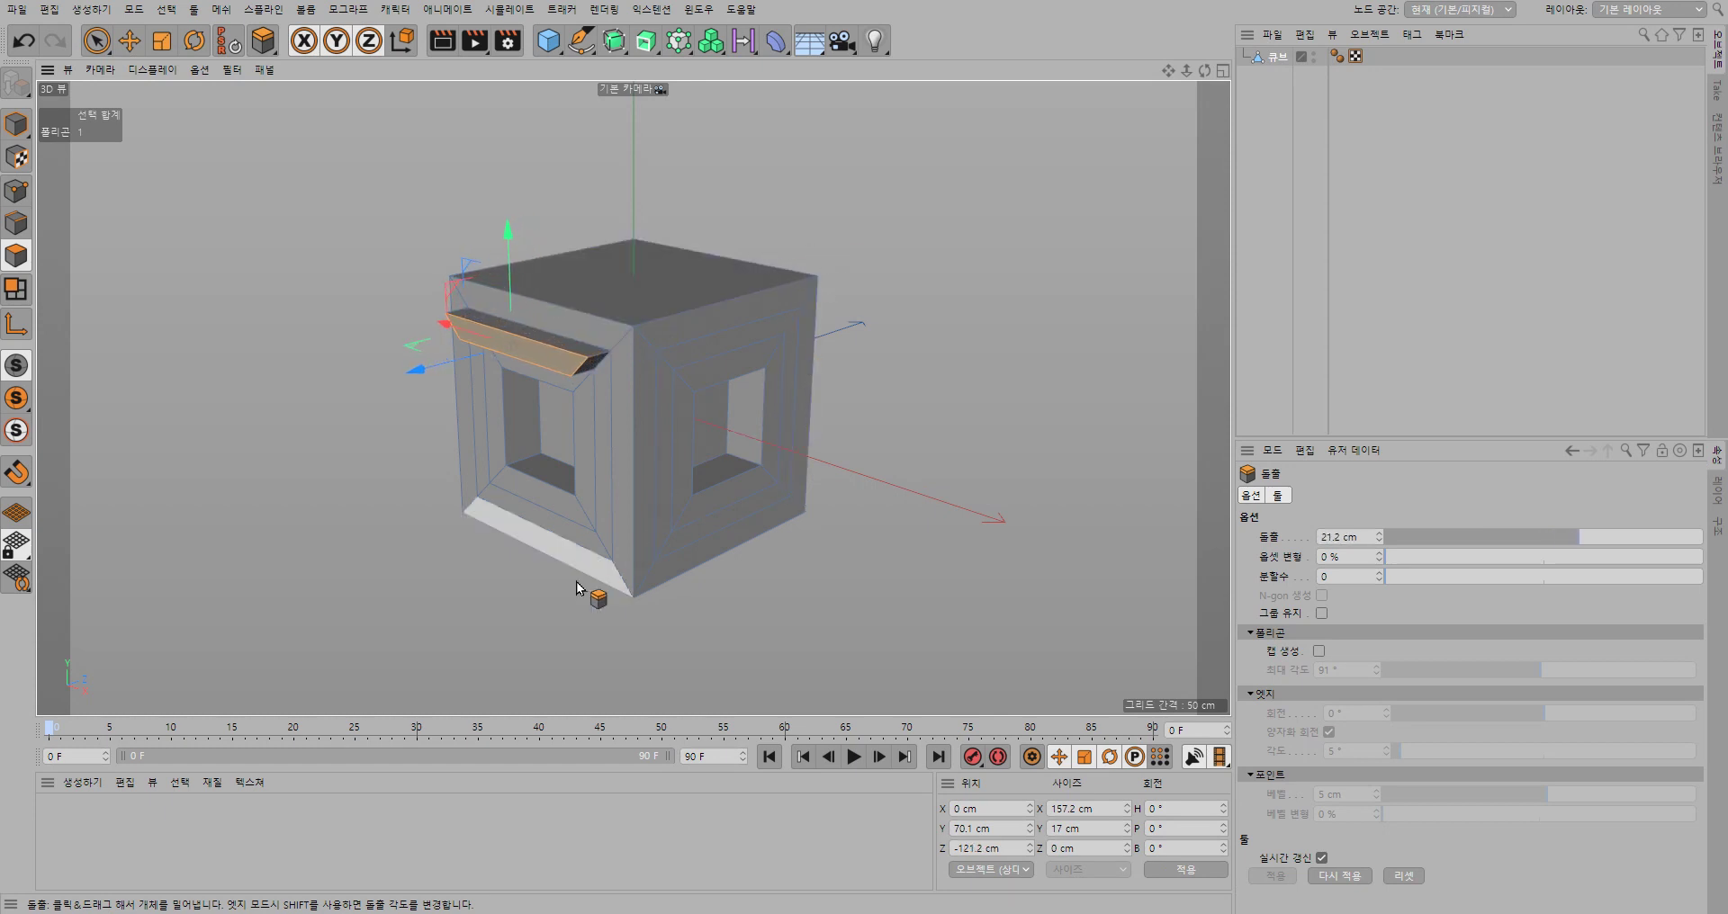
drag(531, 522, 963, 486)
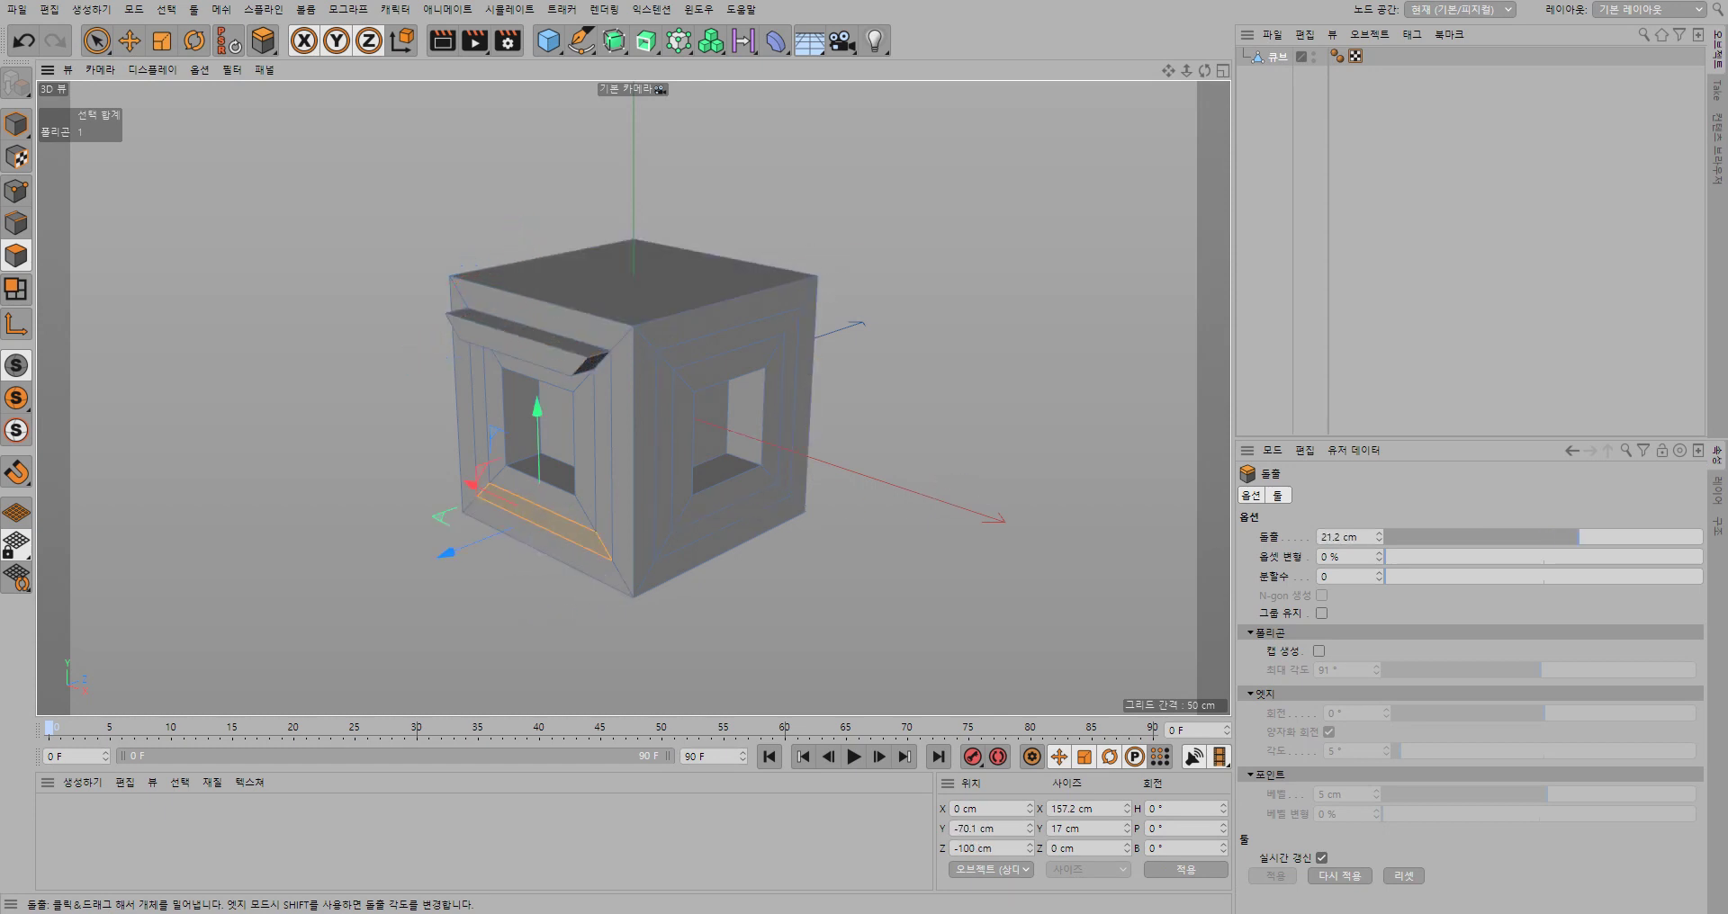
- Extrude the right window's bottom frame into a shorter ledge and the right edge strip out 32 cm
click(732, 521)
mouse_move(937, 397)
mouse_down()
mouse_move(693, 366)
mouse_move(880, 238)
mouse_up()
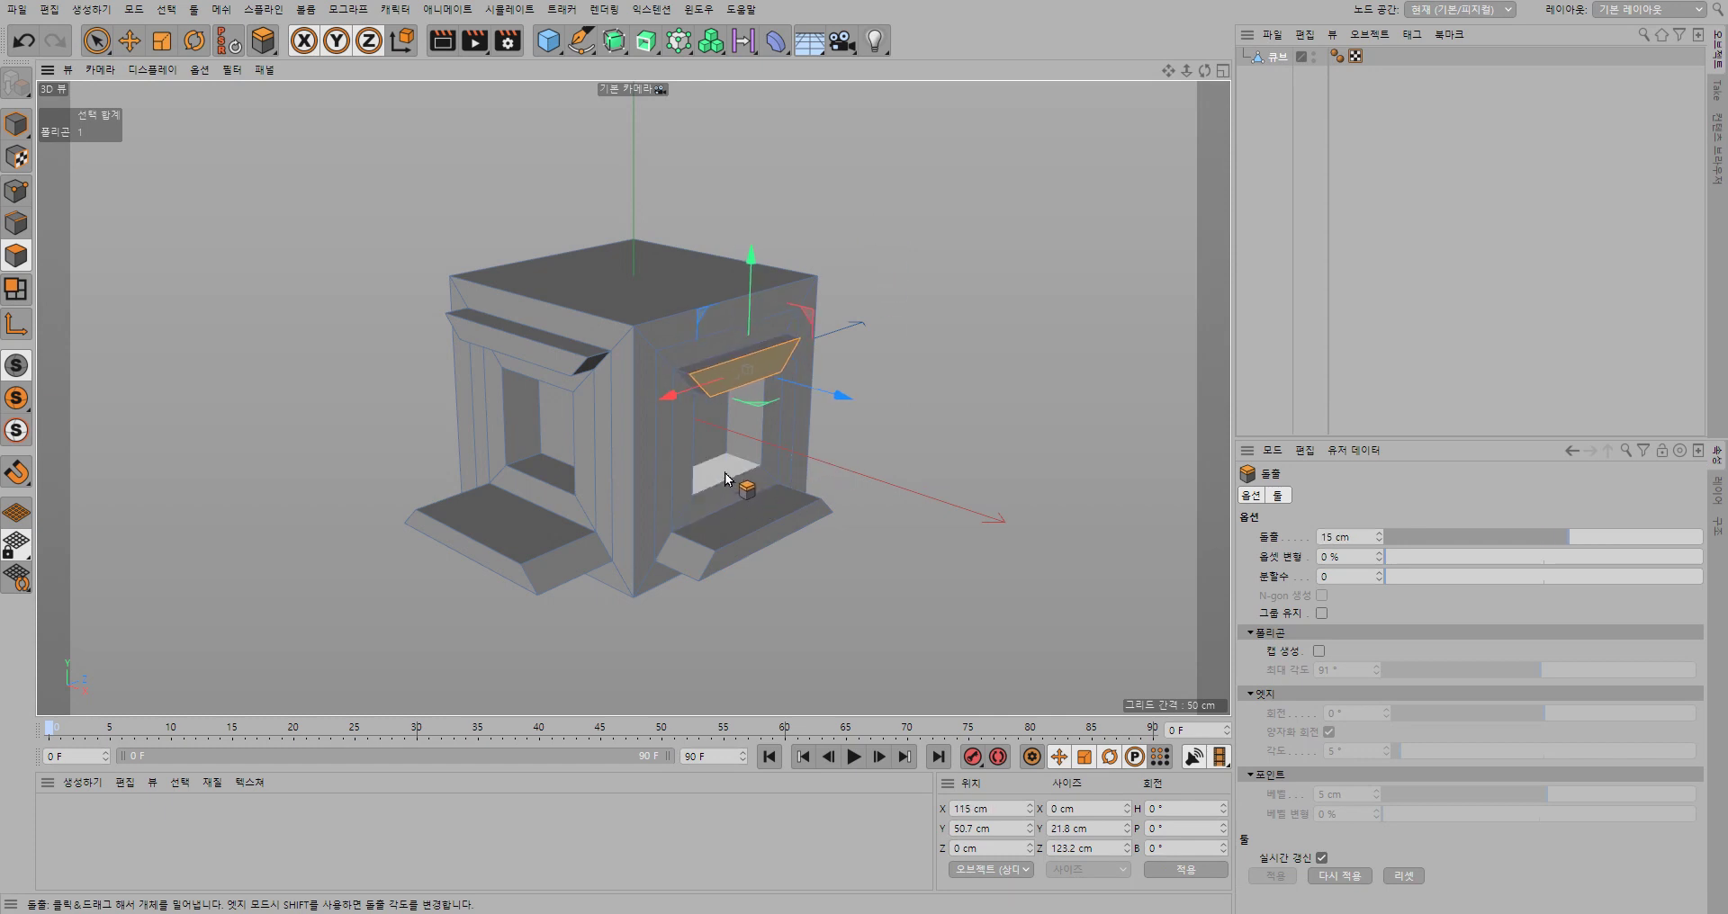
click(805, 461)
drag(903, 366, 914, 351)
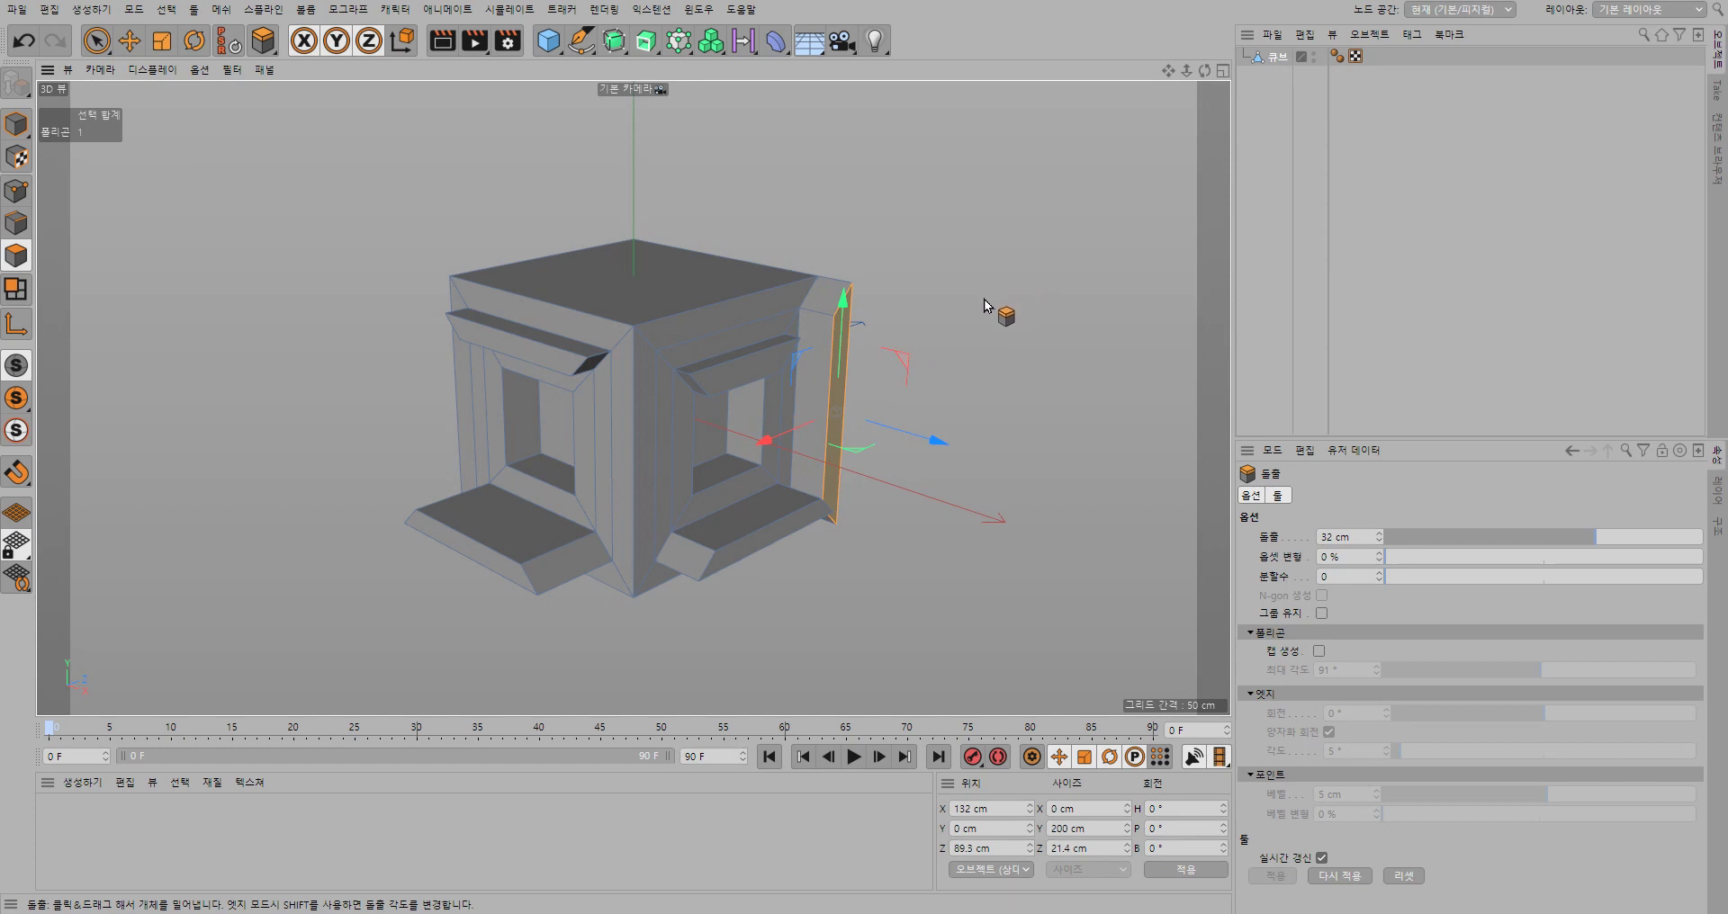
- Extrude the cube's left vertical edge strip outward about 8.4 cm into a fin
drag(459, 457, 250, 443)
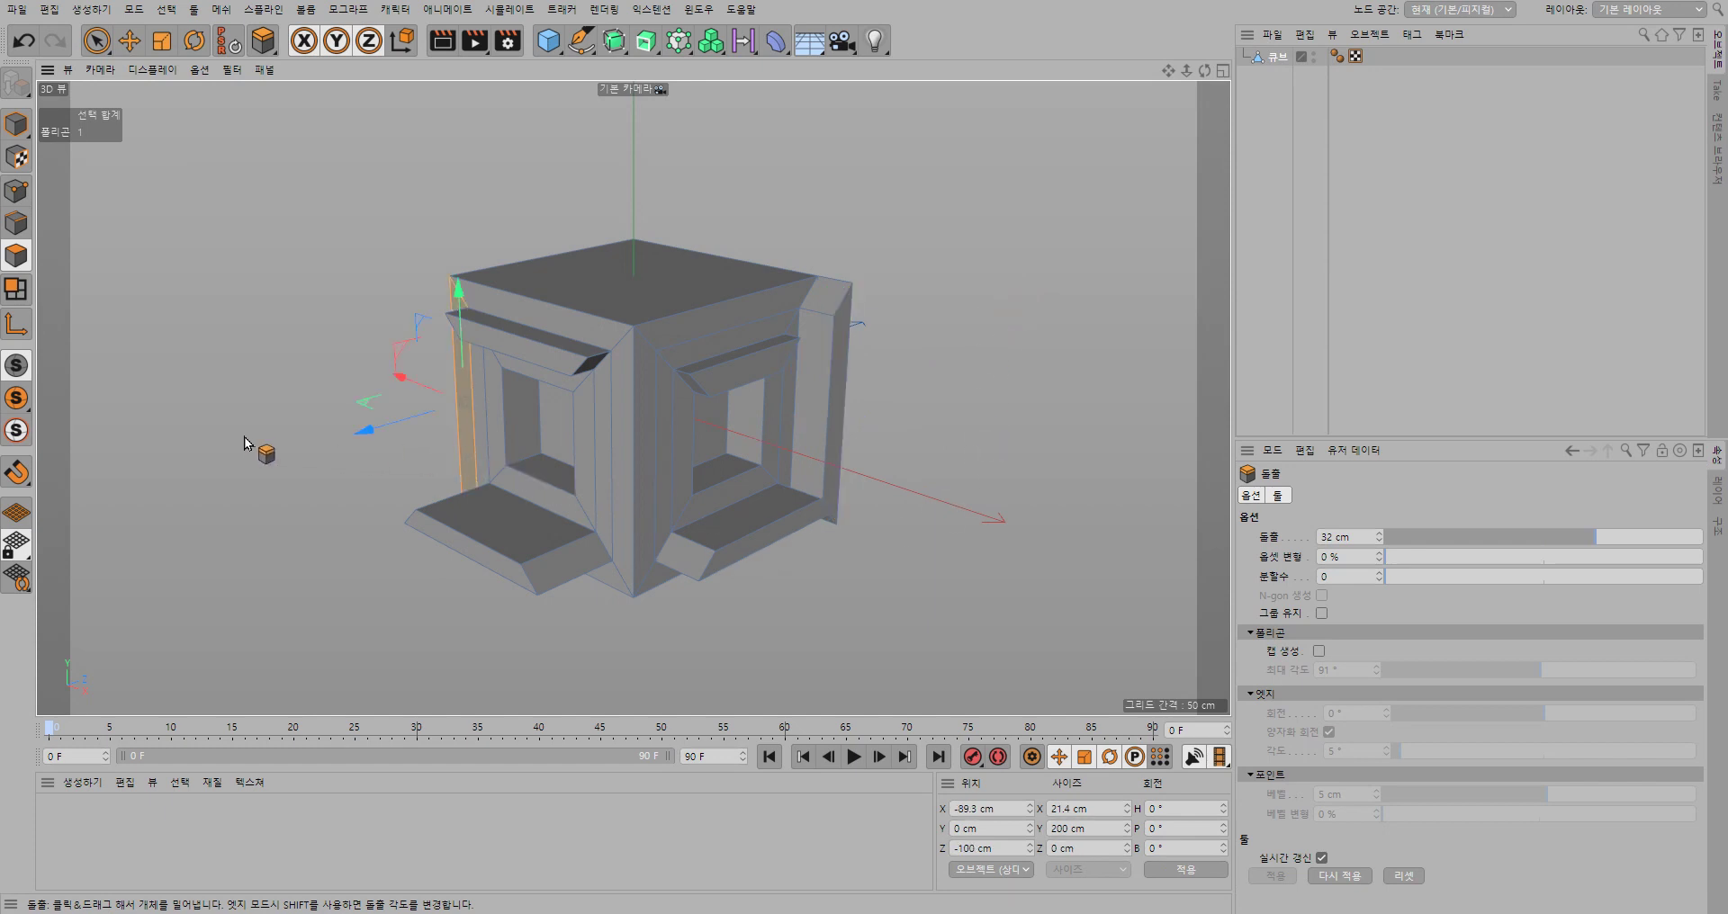
drag(455, 405, 504, 404)
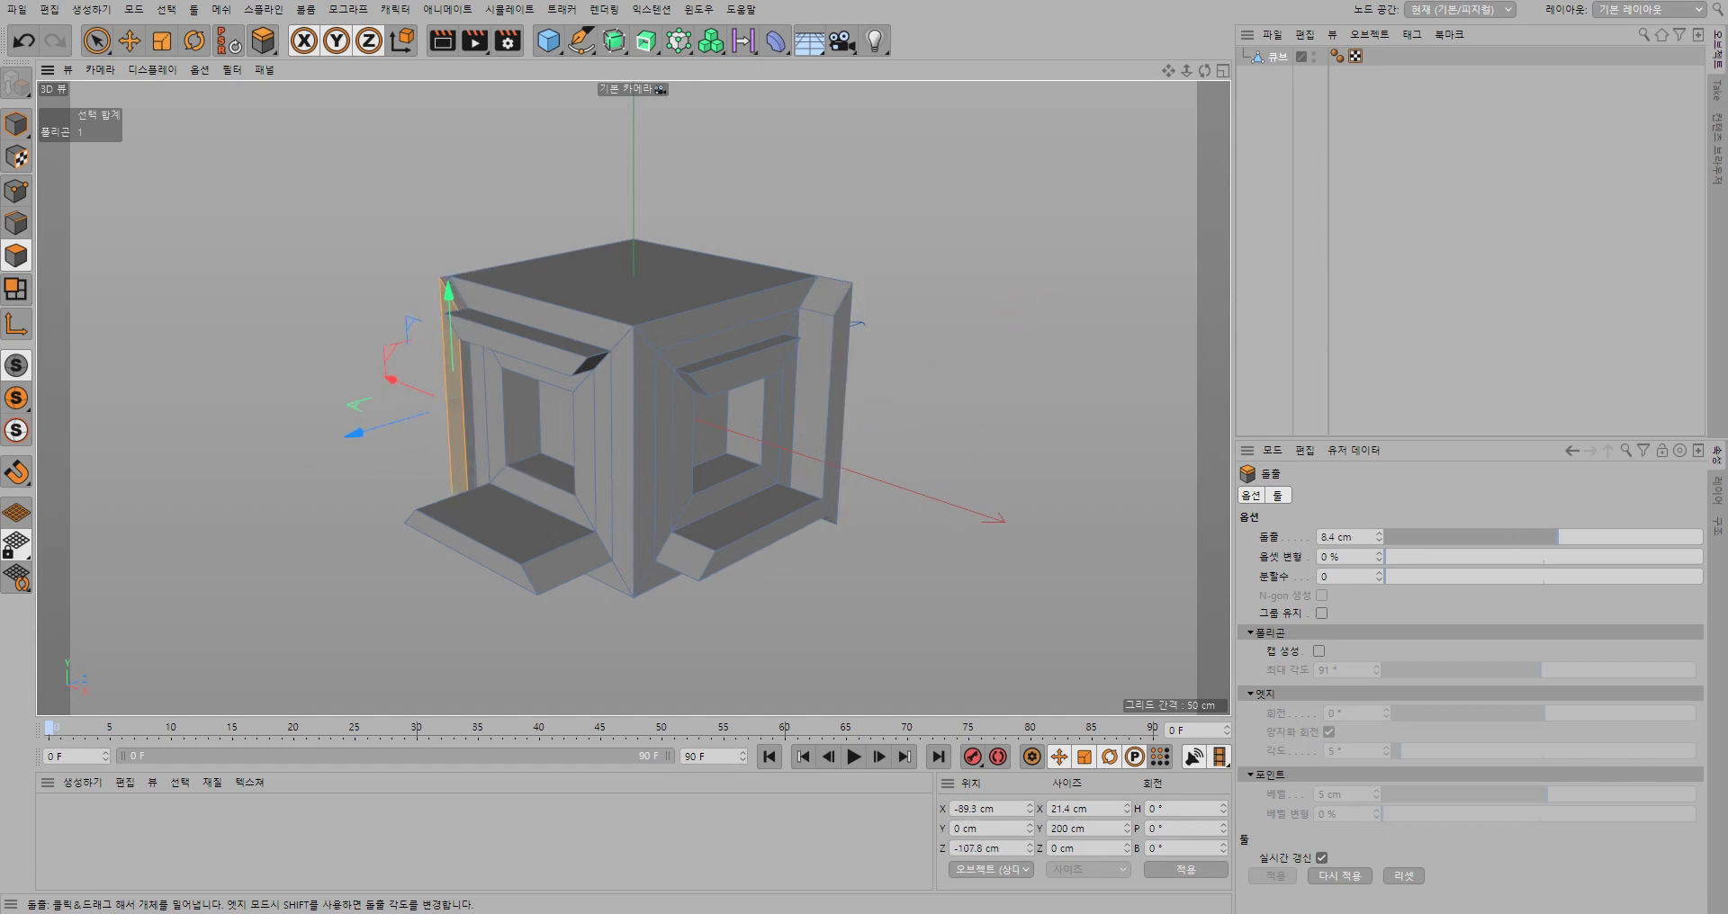